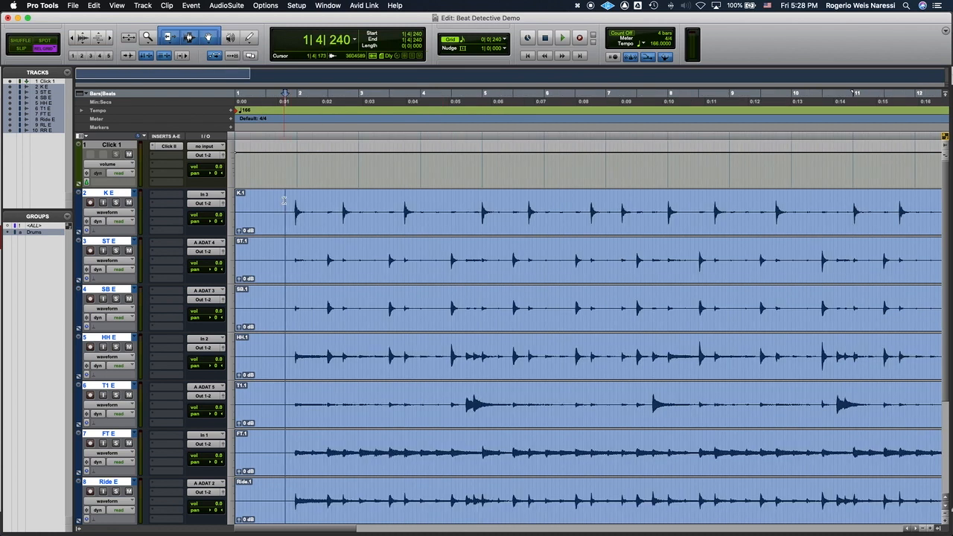
# Step: Place the edit cursor at the start of bar 2, at the start of bar 10 and at 1|3|720
pyautogui.click(295, 198)
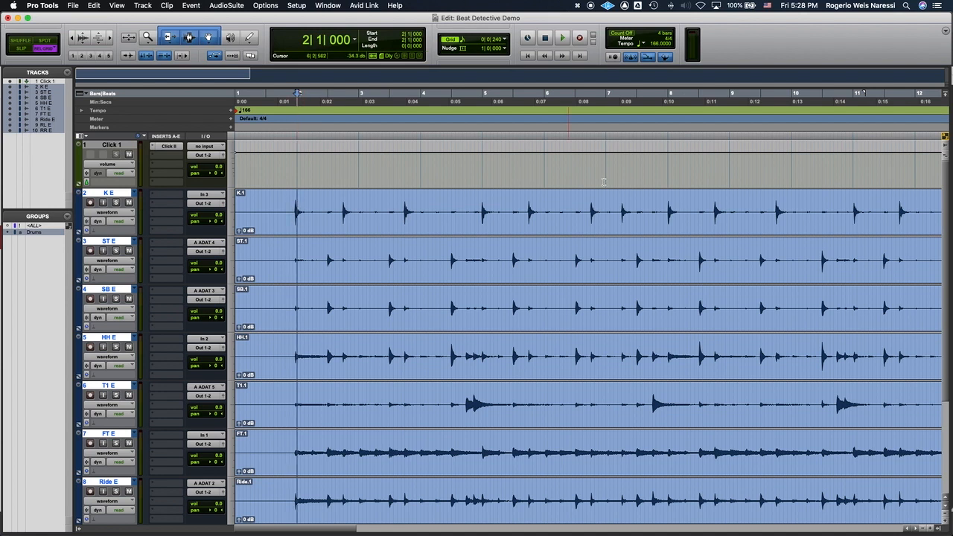
pyautogui.click(789, 203)
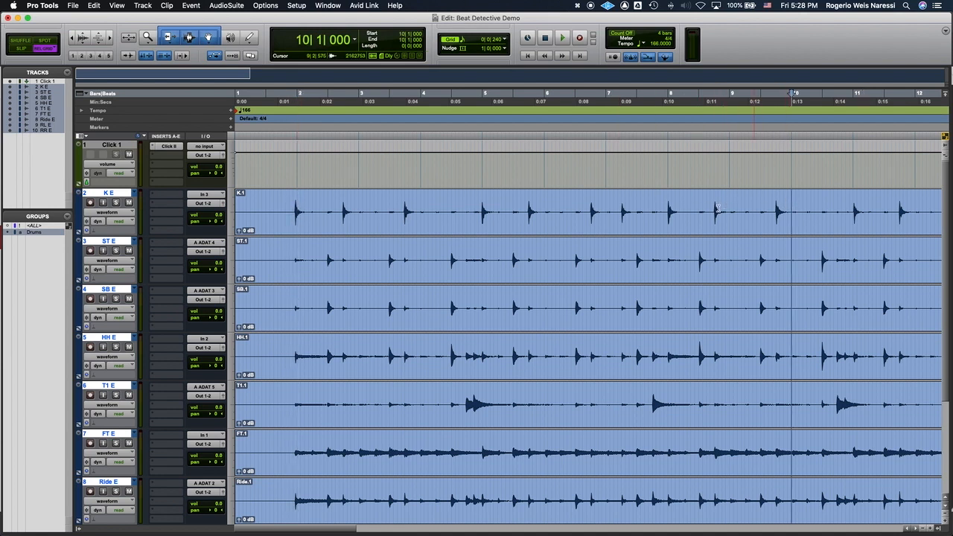
pyautogui.click(279, 200)
# Step: Set the grid value to 1/4 note and place the edit cursor on the kick track at 1|4|000
pyautogui.press('super+bracketright')
pyautogui.click(492, 40)
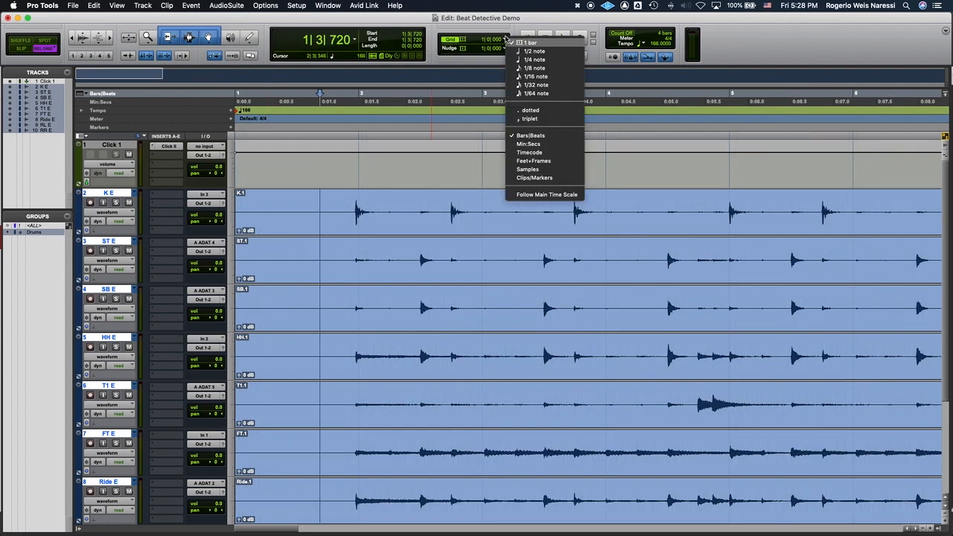
pyautogui.click(545, 60)
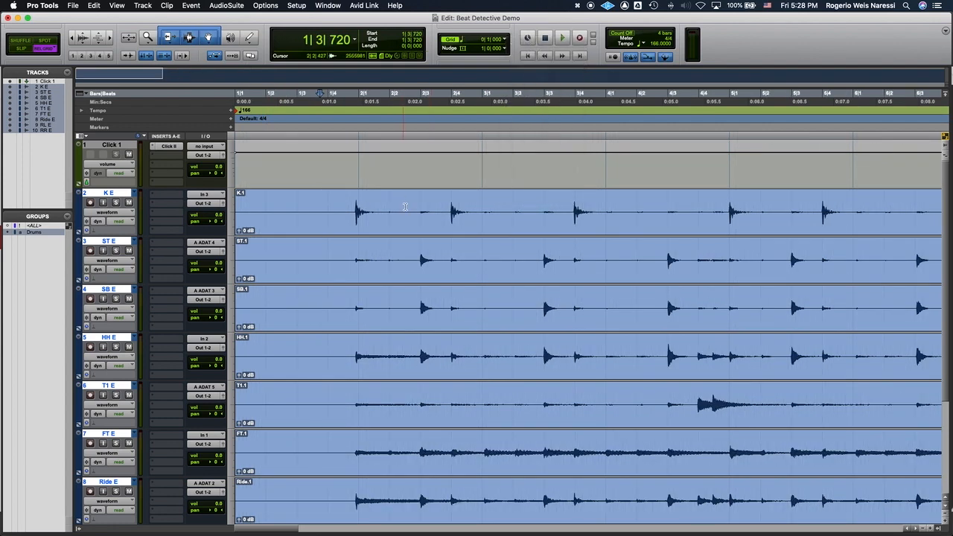
pyautogui.click(327, 202)
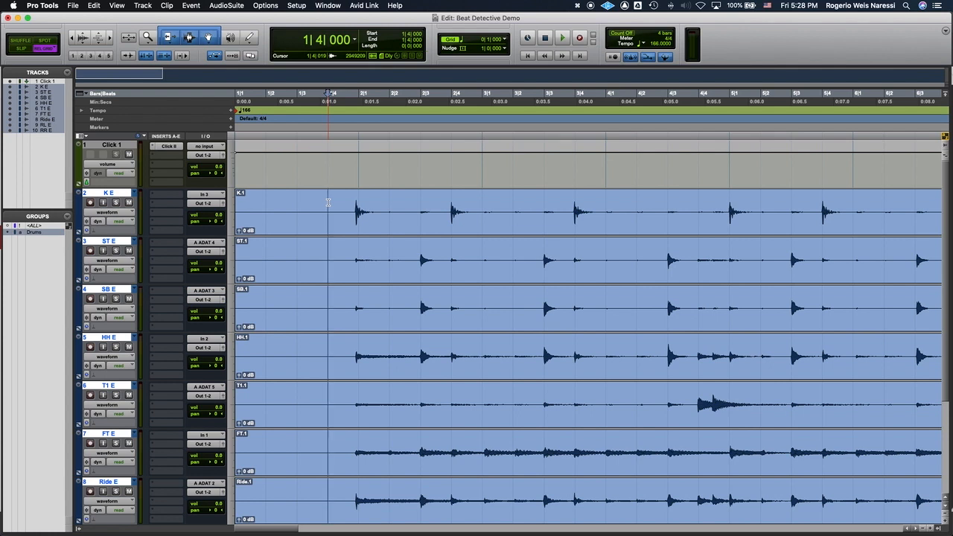
# Step: Switch the grid value to 1 bar and return it to 1/4 note
pyautogui.click(507, 40)
pyautogui.click(527, 21)
pyautogui.click(503, 41)
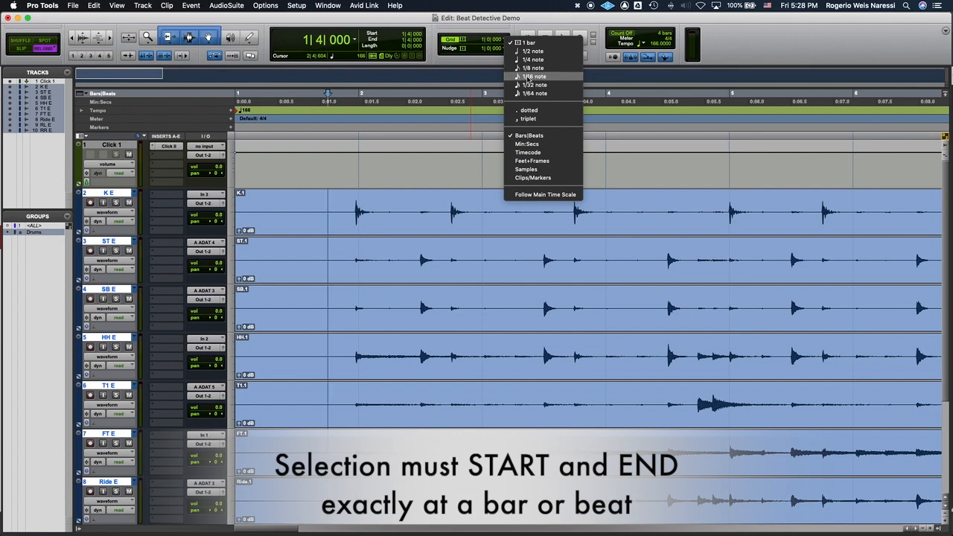
pyautogui.click(318, 239)
pyautogui.click(509, 41)
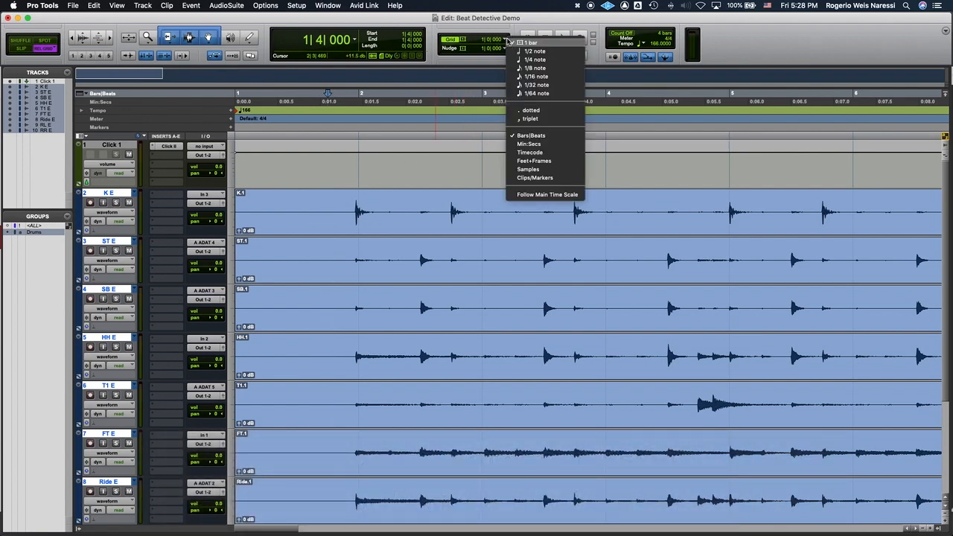
pyautogui.click(535, 59)
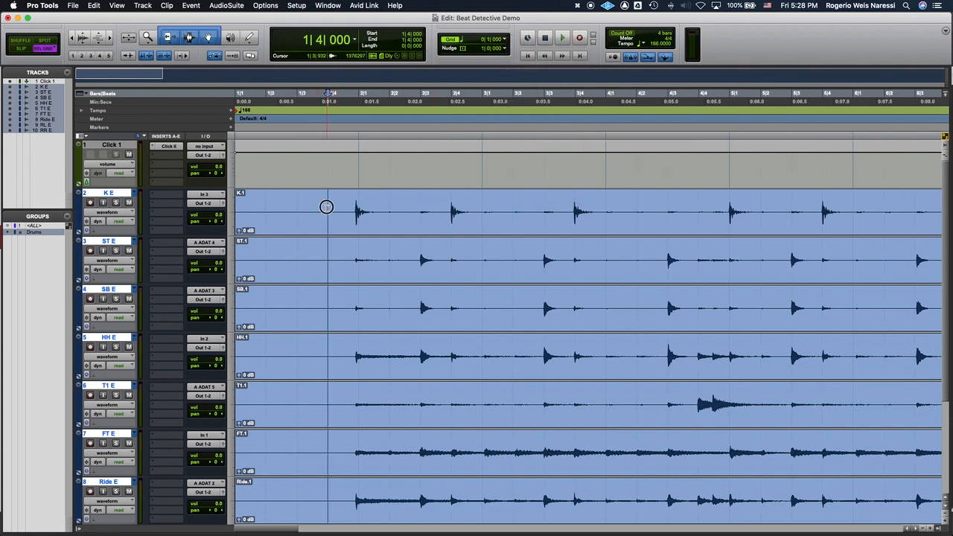
# Step: Select the audio on all drum tracks from 1|4|000 to 10|1|000
pyautogui.moveTo(326, 206); pyautogui.dragTo(452, 209)
pyautogui.click(326, 199)
pyautogui.click(347, 199)
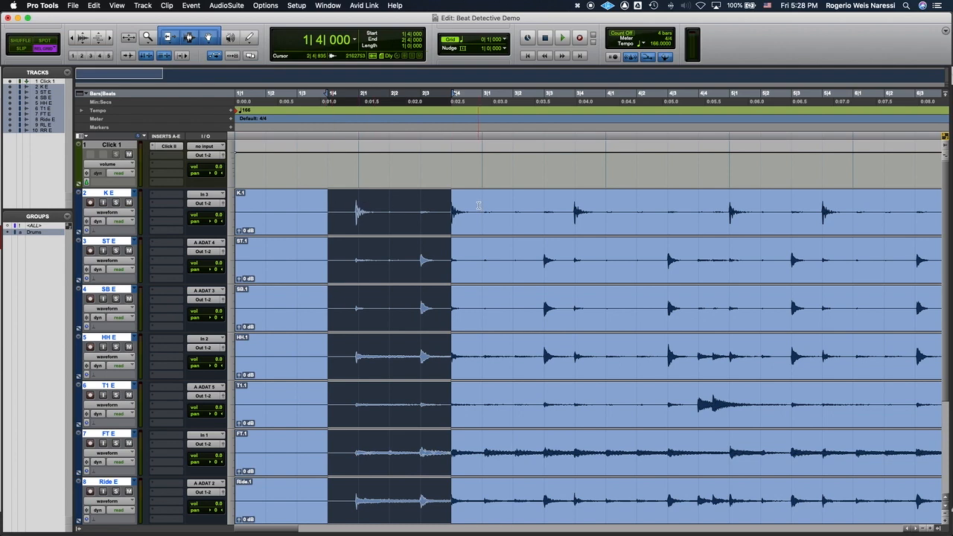
pyautogui.press('r')
pyautogui.press('r')
pyautogui.hscroll(6, 496, 205)
pyautogui.hscroll(-5, 496, 205)
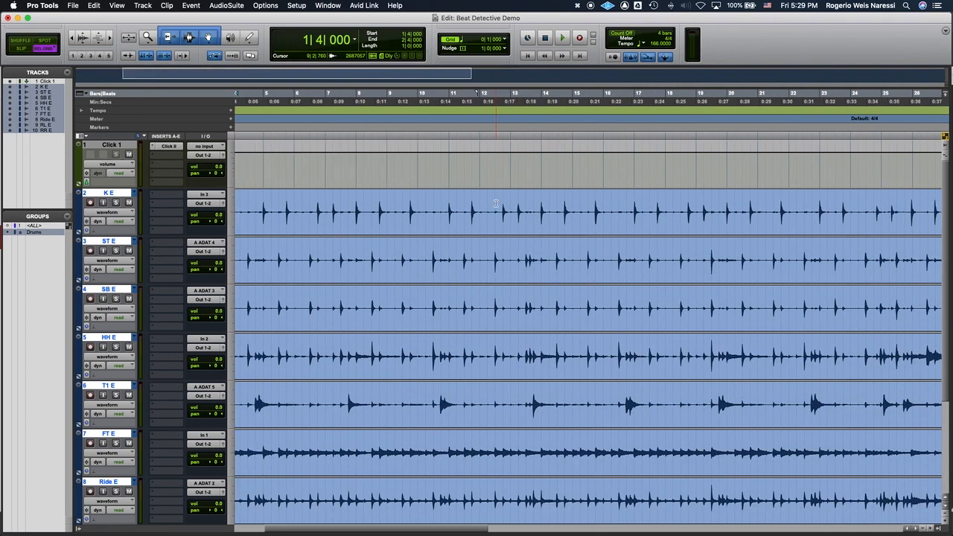
pyautogui.hscroll(-5, 496, 204)
pyautogui.keyDown('shift'); pyautogui.click(517, 214); pyautogui.keyUp('shift')
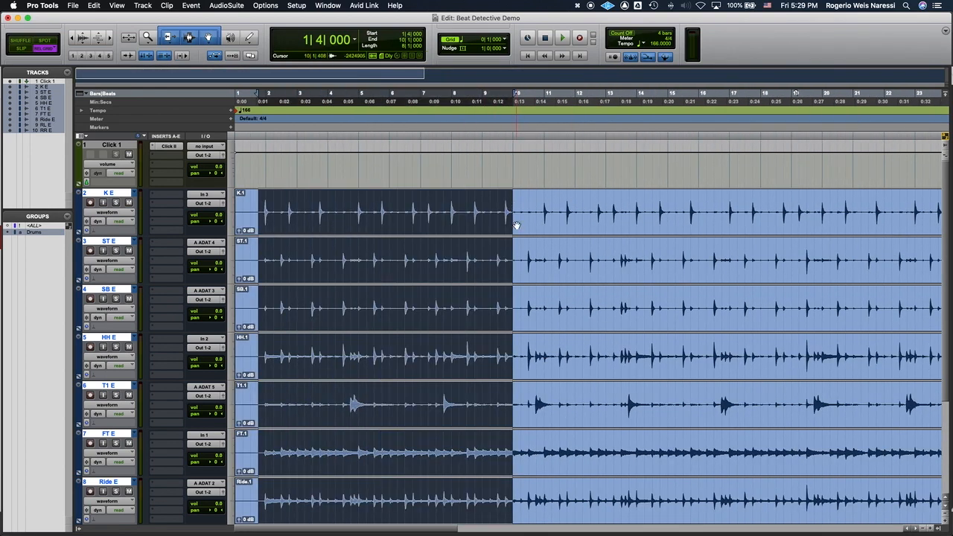
# Step: Shift the selection's start off the grid to 1|3|716, and return it to 1|4|000
pyautogui.press('t')
pyautogui.press('t')
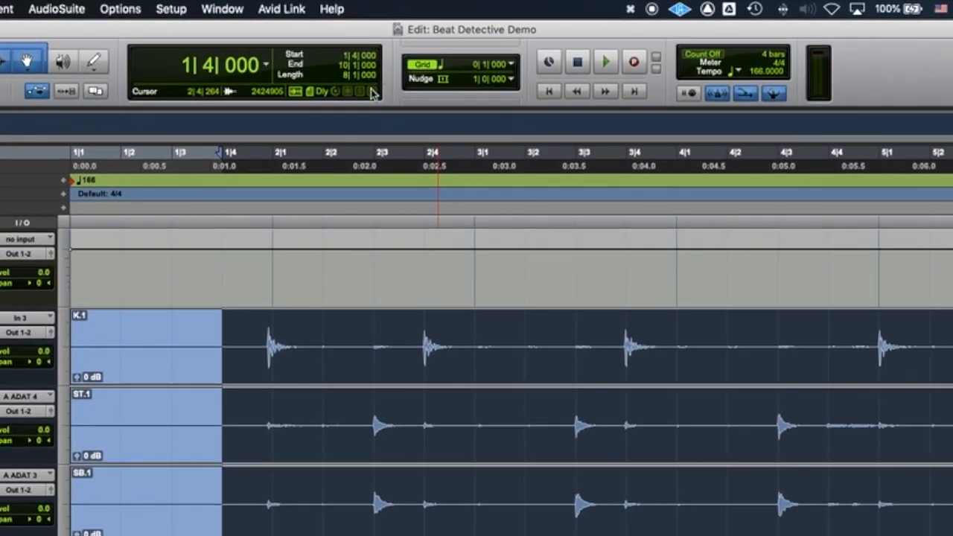
pyautogui.click(223, 154)
pyautogui.moveTo(223, 154); pyautogui.dragTo(209, 152)
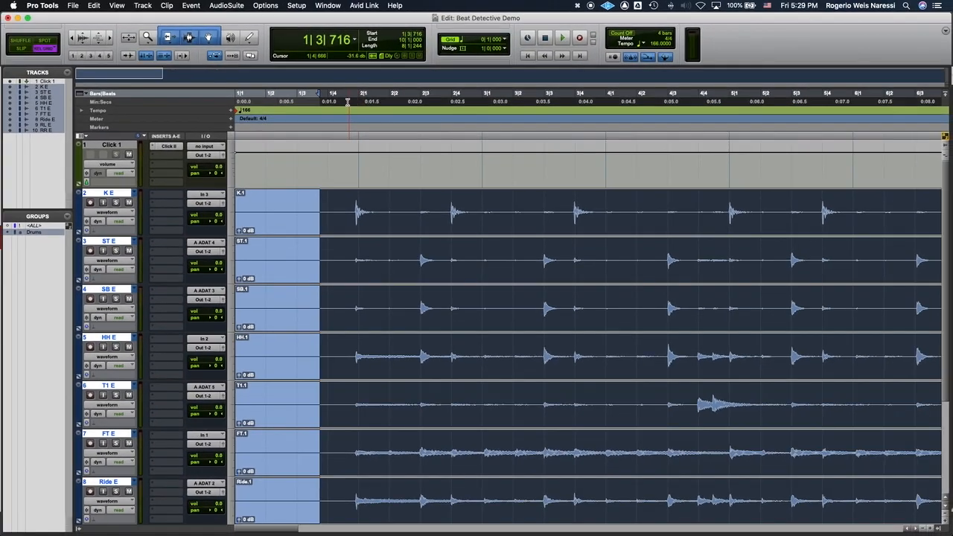
pyautogui.moveTo(323, 97); pyautogui.dragTo(329, 97)
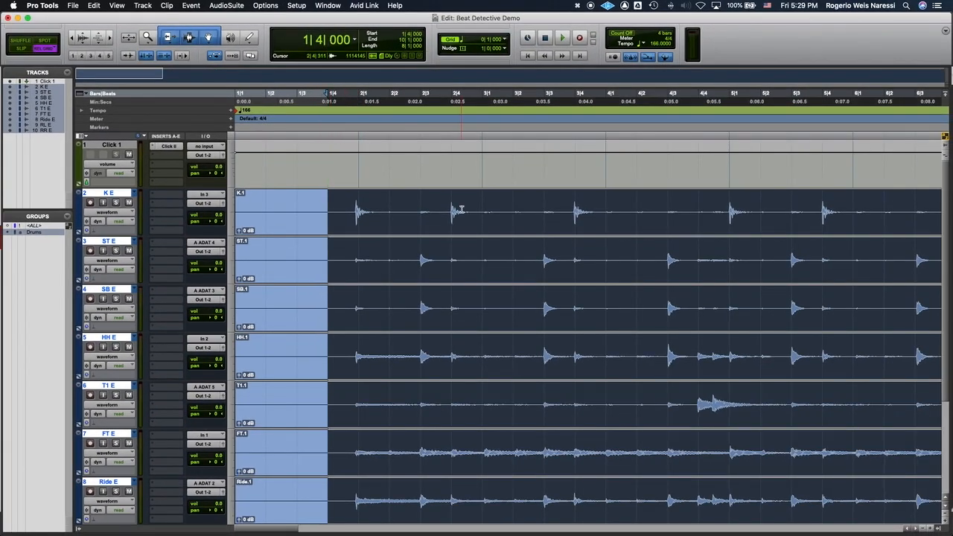
# Step: Separate the drum clips on all tracks at the start and end of the selection
pyautogui.press('r')
pyautogui.press('r')
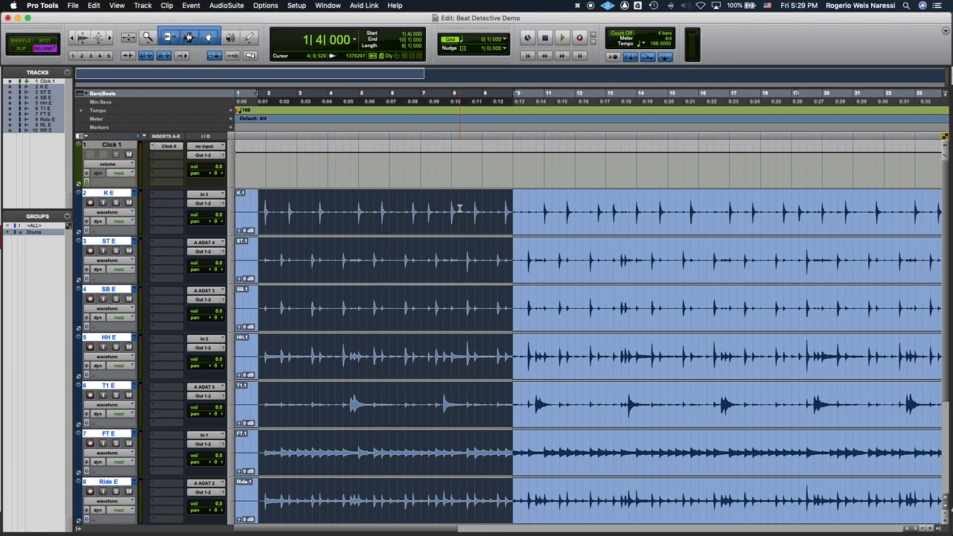
pyautogui.press('super+e')
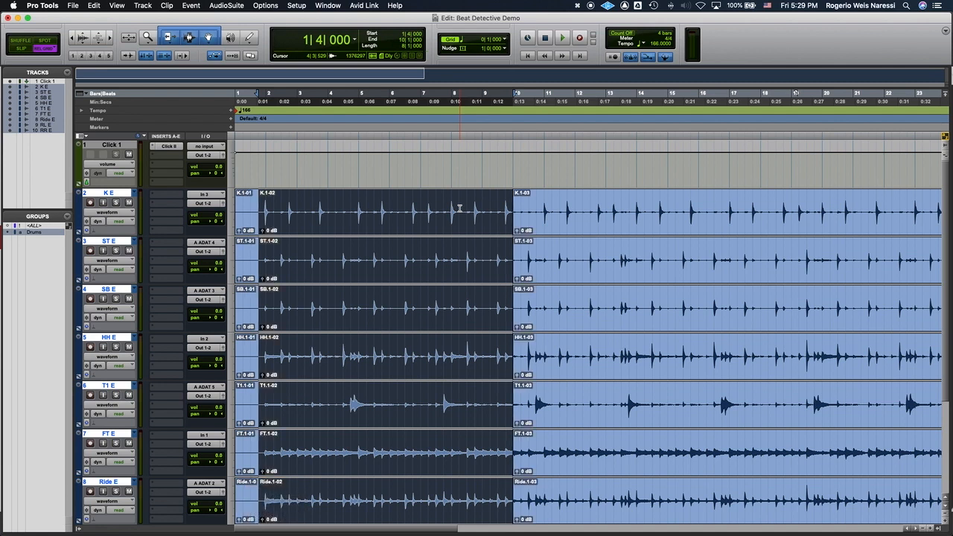
# Step: Open Beat Detective, set it to Clip Separation and capture the selection's start and end
pyautogui.press('super+8')
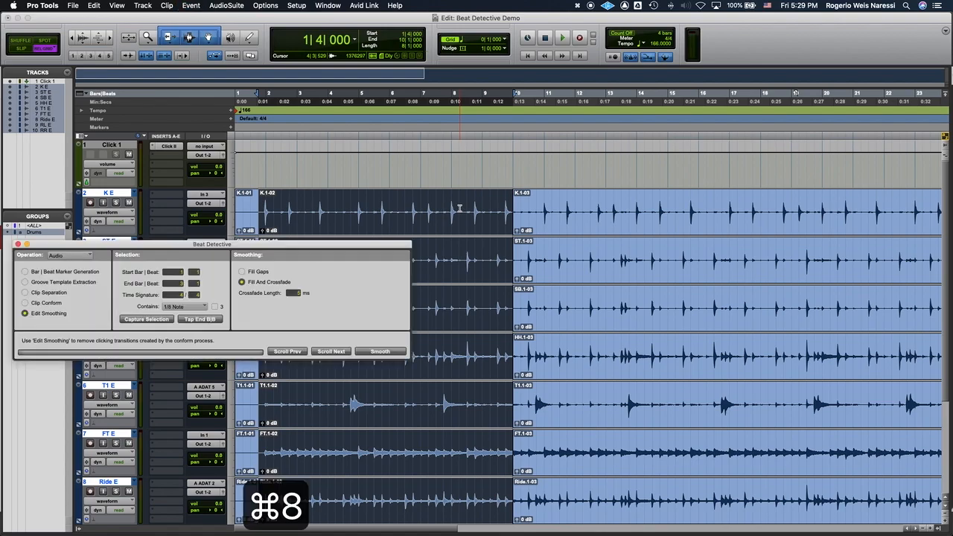
pyautogui.moveTo(325, 246); pyautogui.dragTo(558, 149)
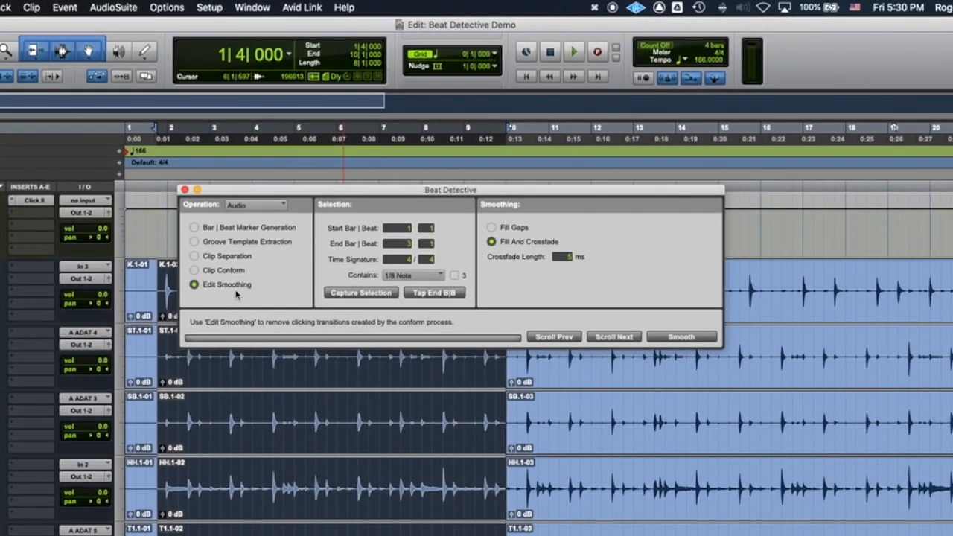
pyautogui.click(218, 256)
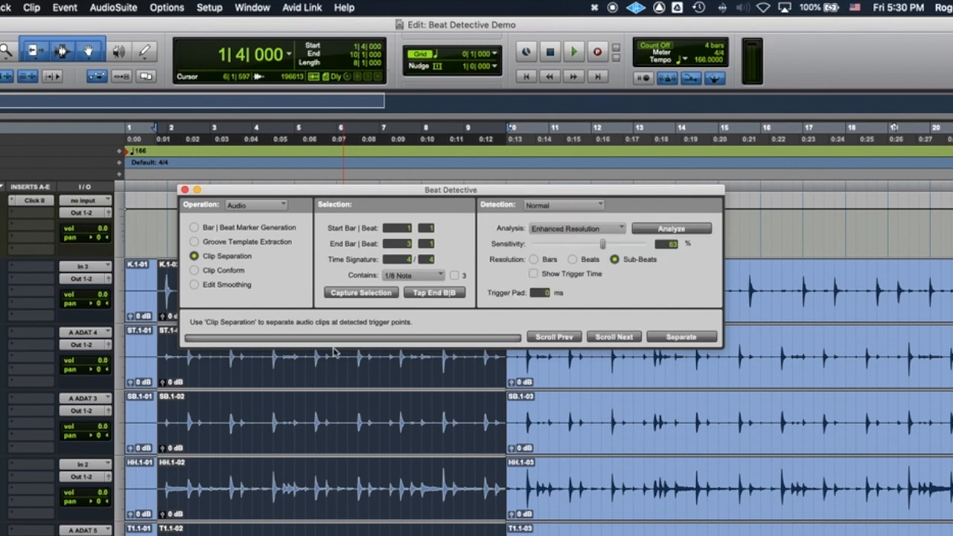
pyautogui.click(349, 294)
pyautogui.moveTo(480, 194); pyautogui.dragTo(430, 90)
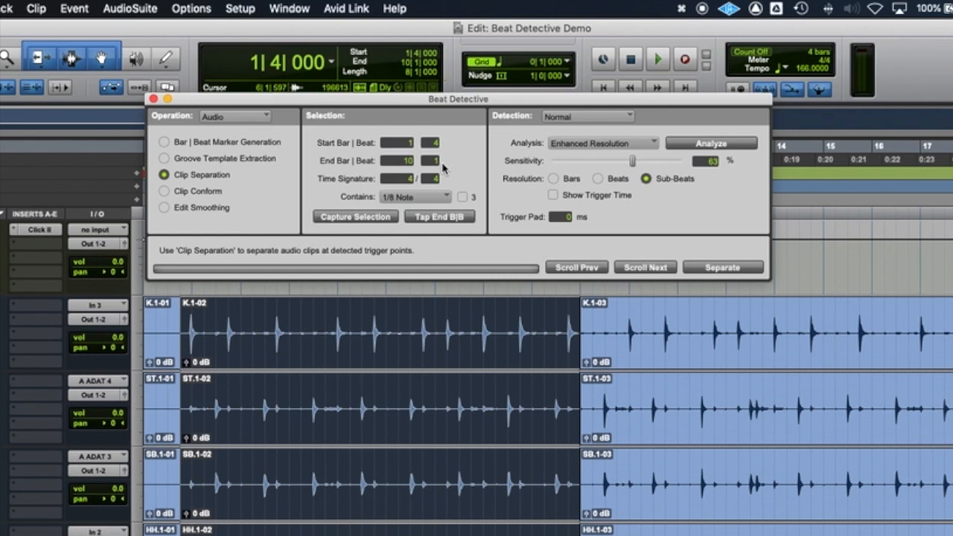
pyautogui.moveTo(375, 100); pyautogui.dragTo(404, 247)
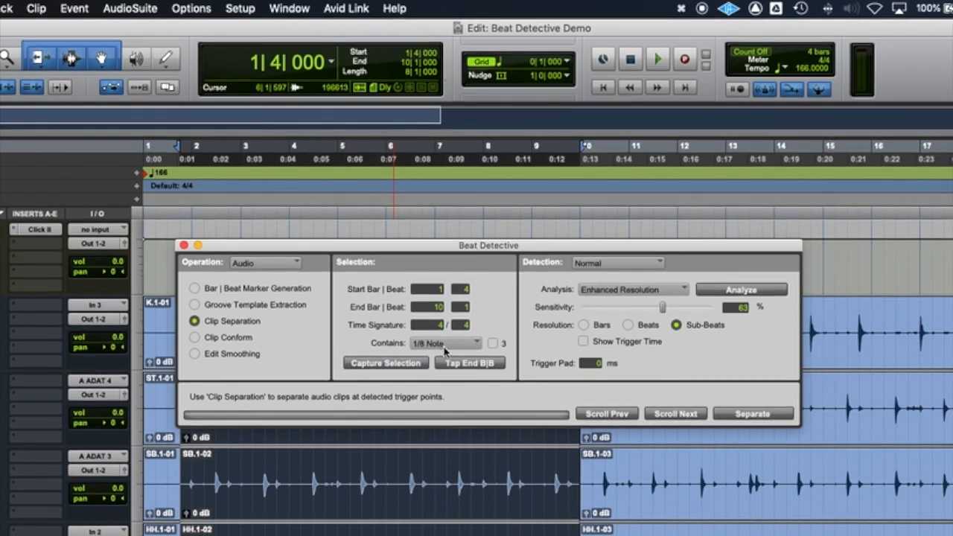
# Step: Examine the selected drum waveforms from bar 1 to bar 5 up close to judge the smallest note value played
pyautogui.moveTo(539, 249); pyautogui.dragTo(151, 326)
pyautogui.press('t')
pyautogui.press('t')
pyautogui.press('t')
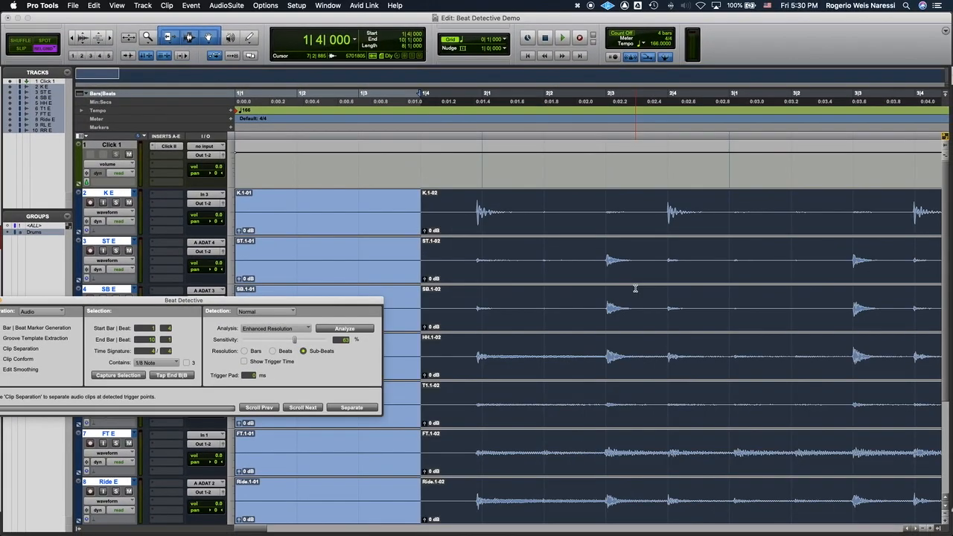
pyautogui.hscroll(2, 636, 288)
pyautogui.press('super+alt+bracketright')
pyautogui.press('super+alt+bracketright')
pyautogui.press('t')
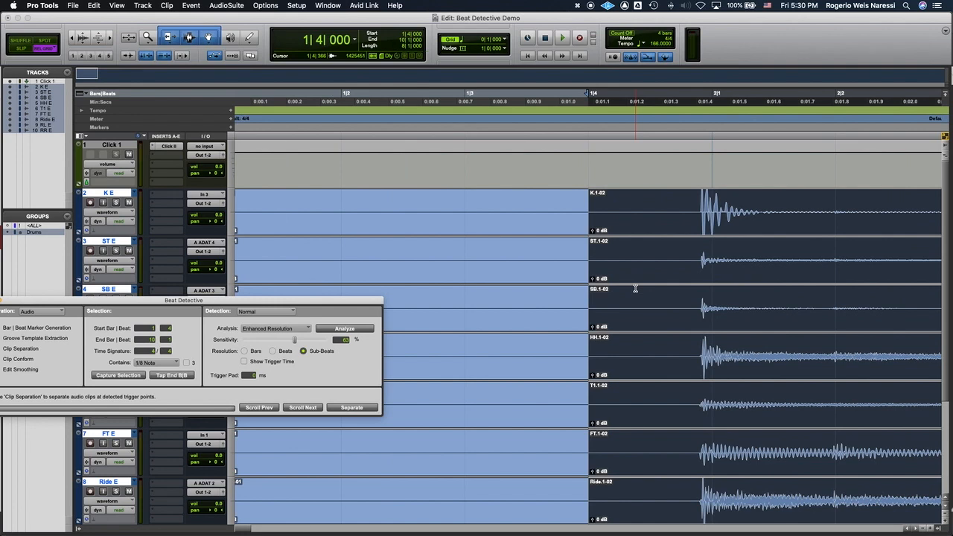
pyautogui.hscroll(5, 636, 288)
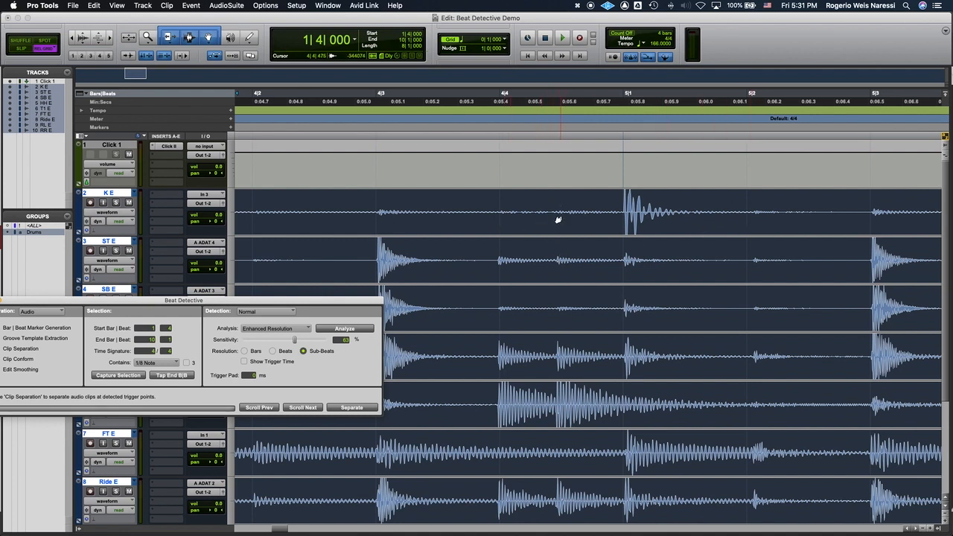
# Step: Set the grid value to 1/8 note
pyautogui.click(505, 40)
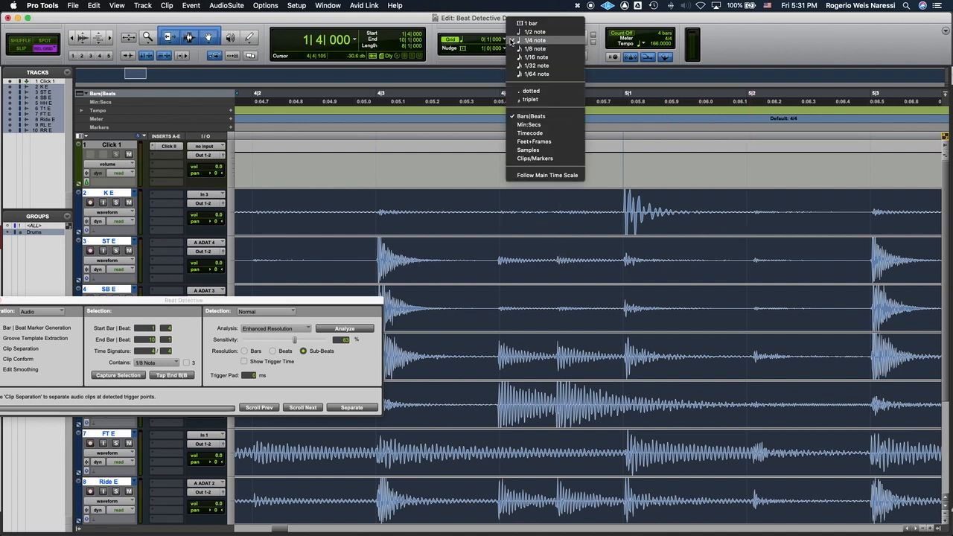
pyautogui.click(678, 278)
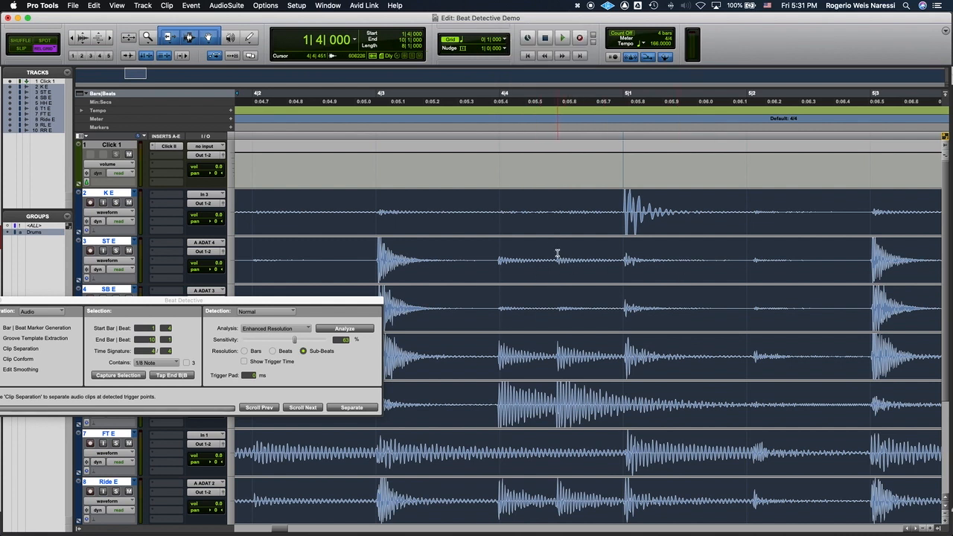
pyautogui.click(506, 41)
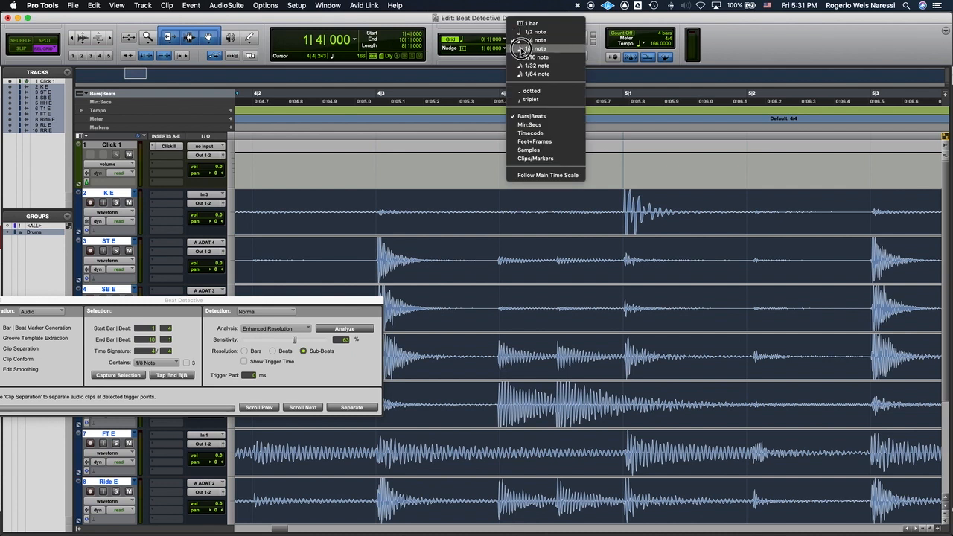
pyautogui.click(523, 50)
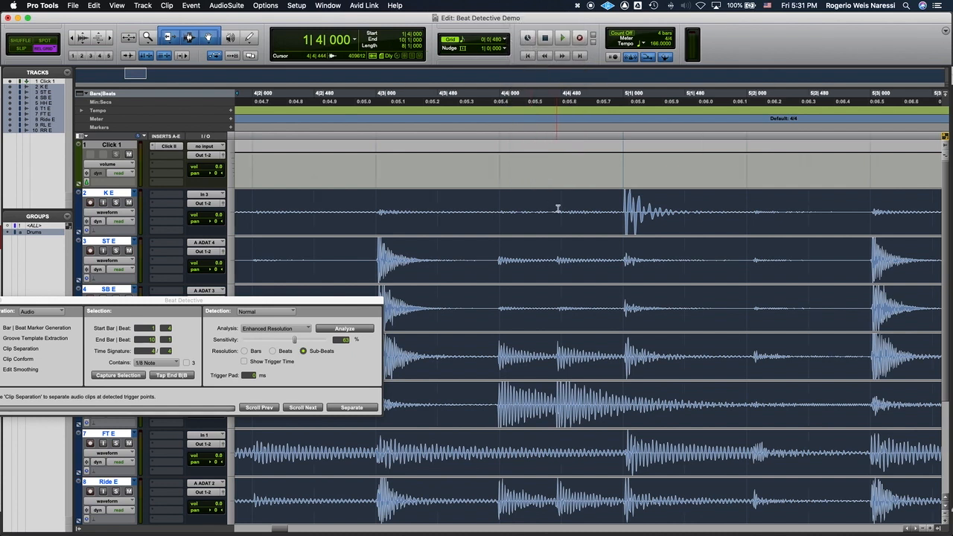
# Step: Compare the drum hits up to bar 10 with the 1/8-note grid and return to the selection's start
pyautogui.hscroll(5, 568, 257)
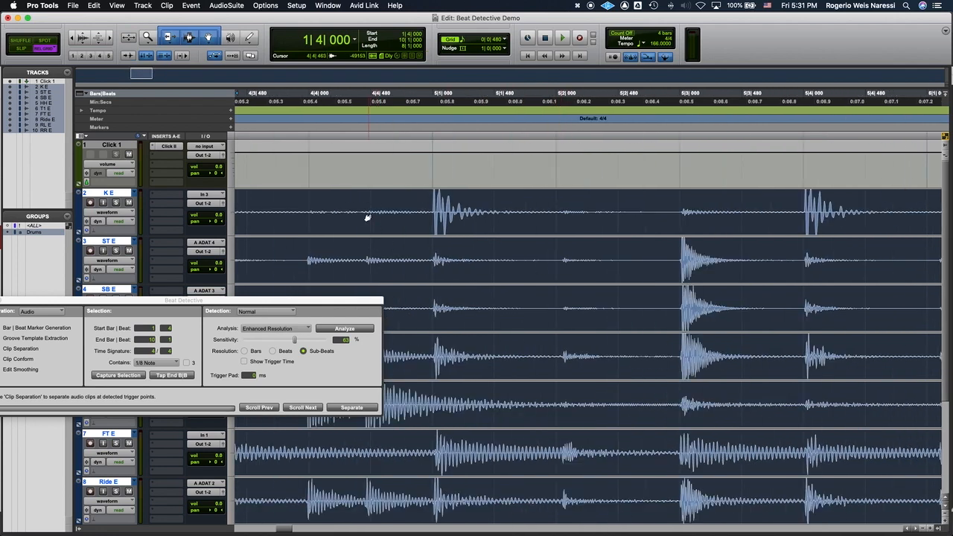
pyautogui.hscroll(10, 536, 276)
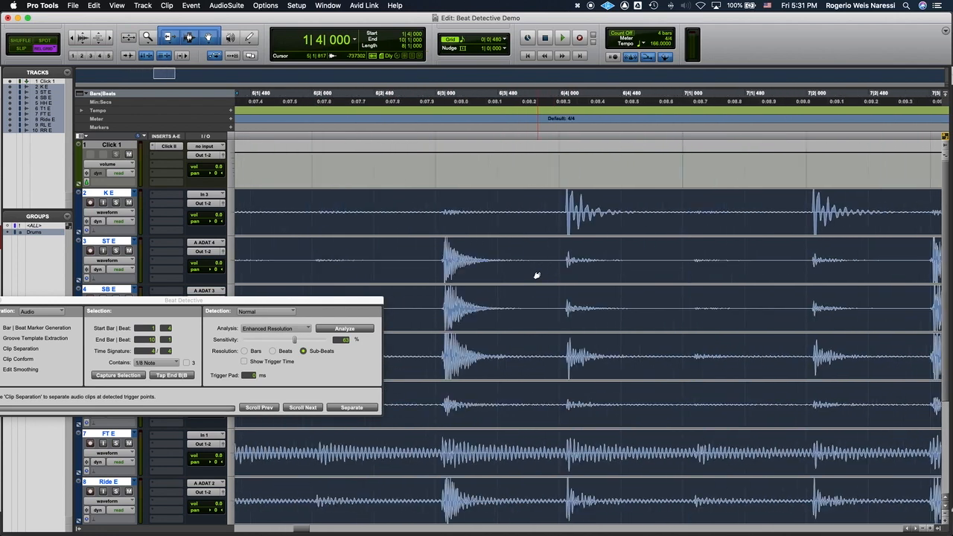
pyautogui.hscroll(10, 536, 276)
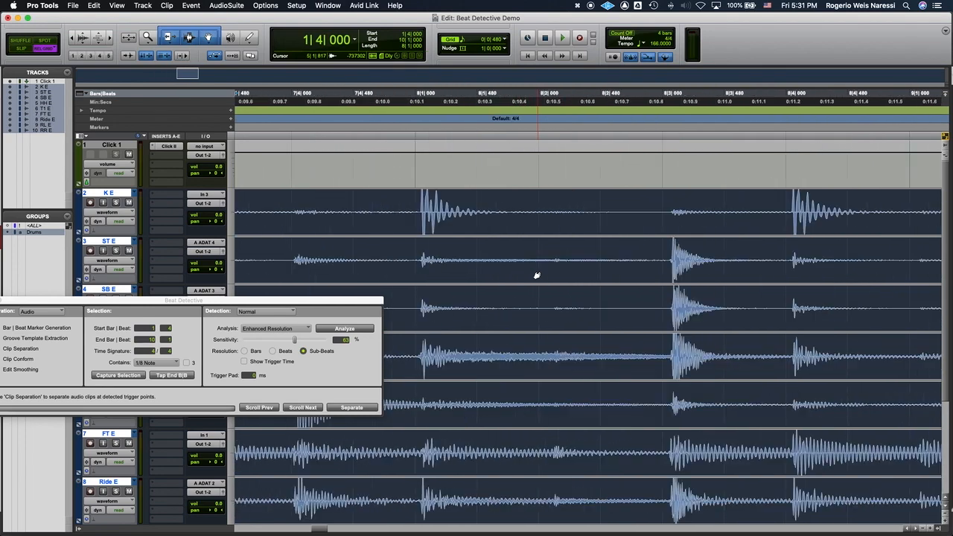
pyautogui.hscroll(4, 537, 275)
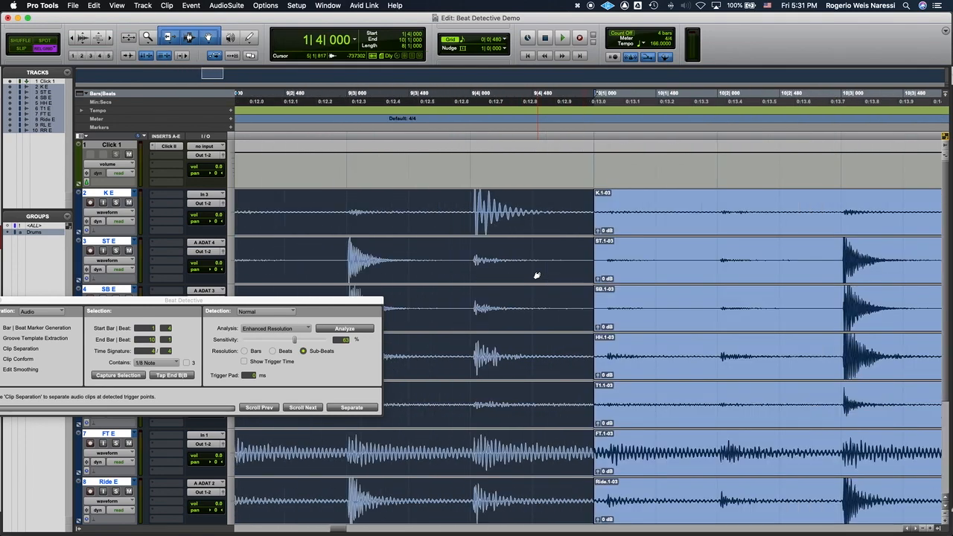
pyautogui.hscroll(-20, 551, 260)
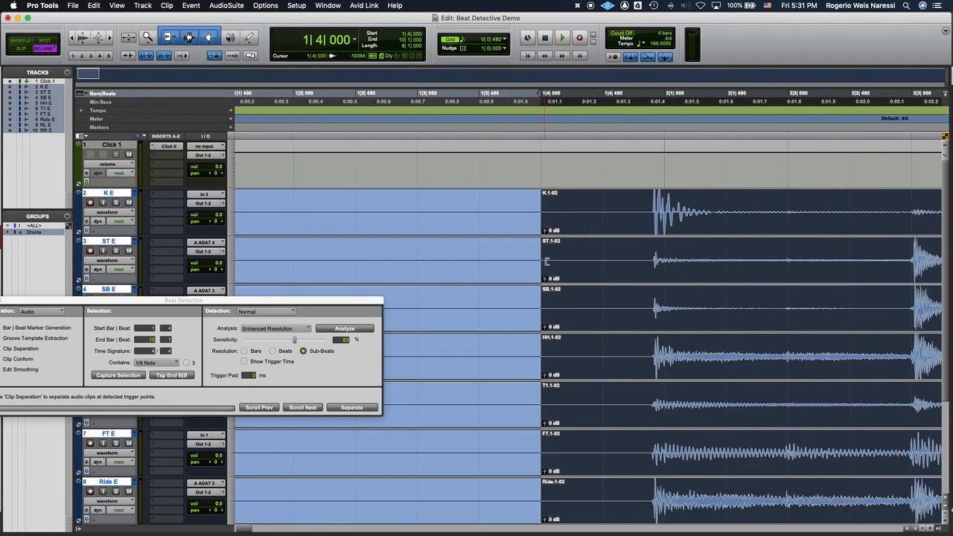
pyautogui.hscroll(-3, 547, 261)
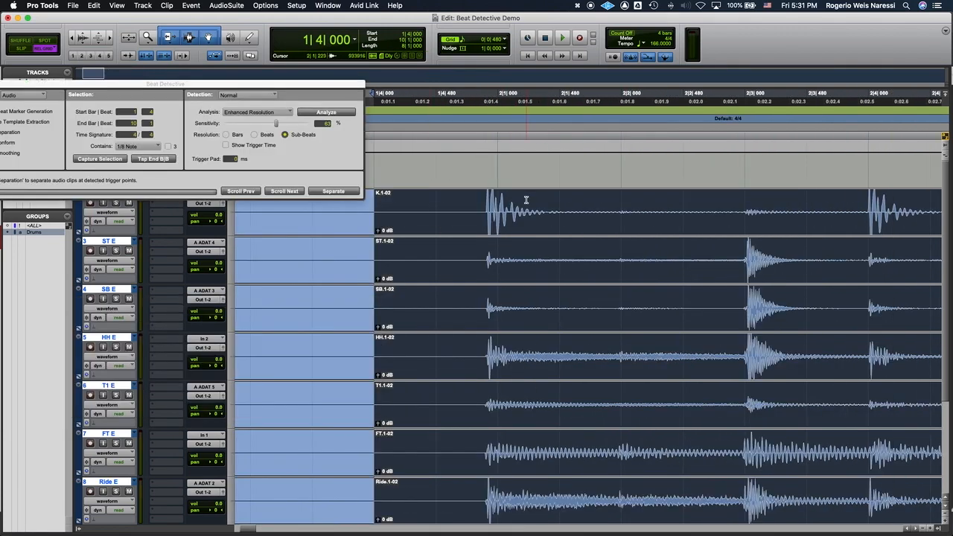
# Step: Move the Beat Detective window fully into view and keep 1/8 Note as the smallest note value the selection contains
pyautogui.hscroll(1, 527, 199)
pyautogui.moveTo(119, 80); pyautogui.dragTo(278, 137)
pyautogui.click(287, 203)
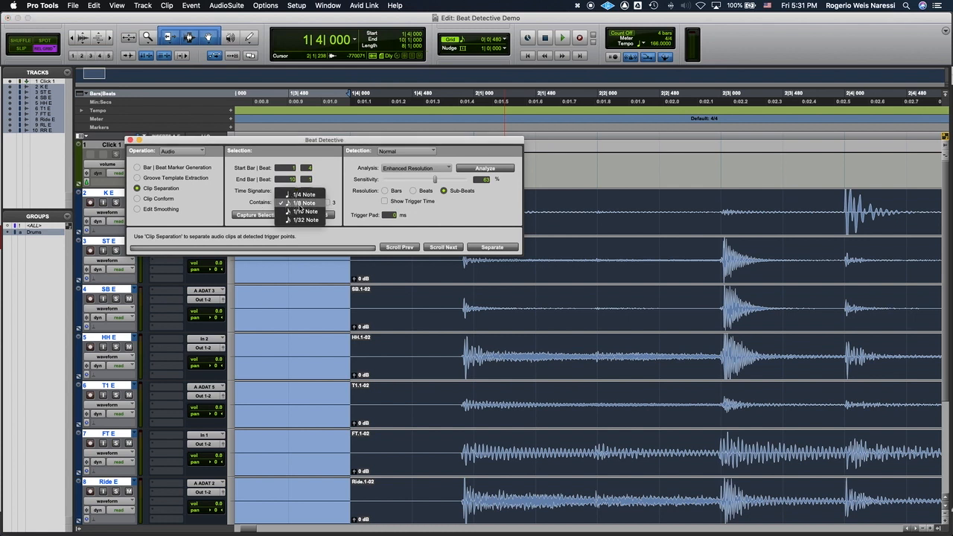
pyautogui.click(289, 204)
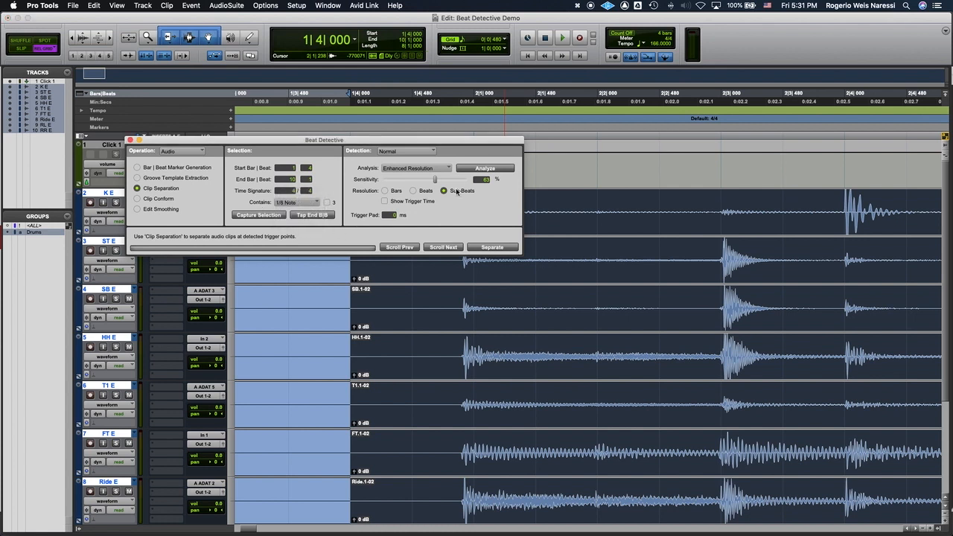
# Step: Analyze the selected drum audio with sensitivity at 0%, and raise the sensitivity to about 46% to place triggers on the hits
pyautogui.moveTo(438, 179); pyautogui.dragTo(341, 179)
pyautogui.click(487, 169)
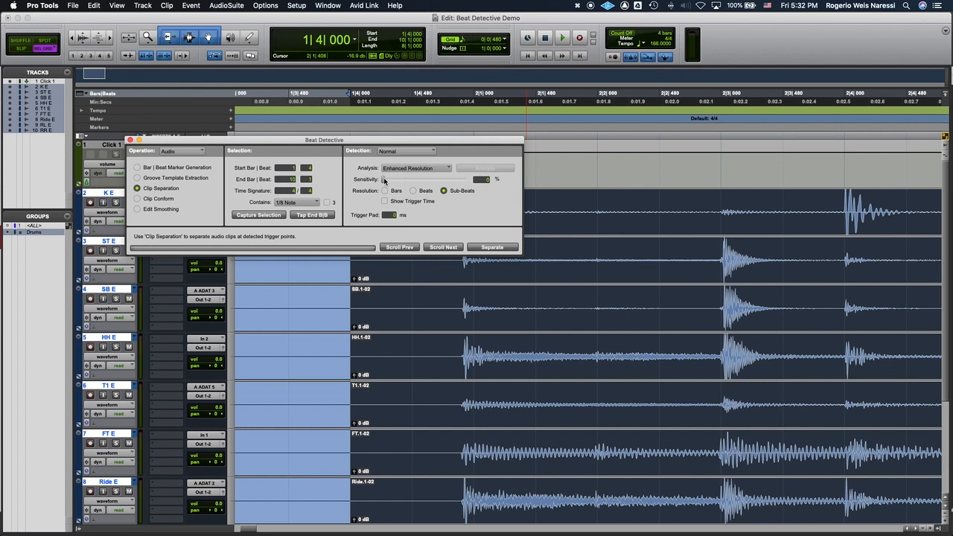
pyautogui.moveTo(383, 180); pyautogui.dragTo(424, 181)
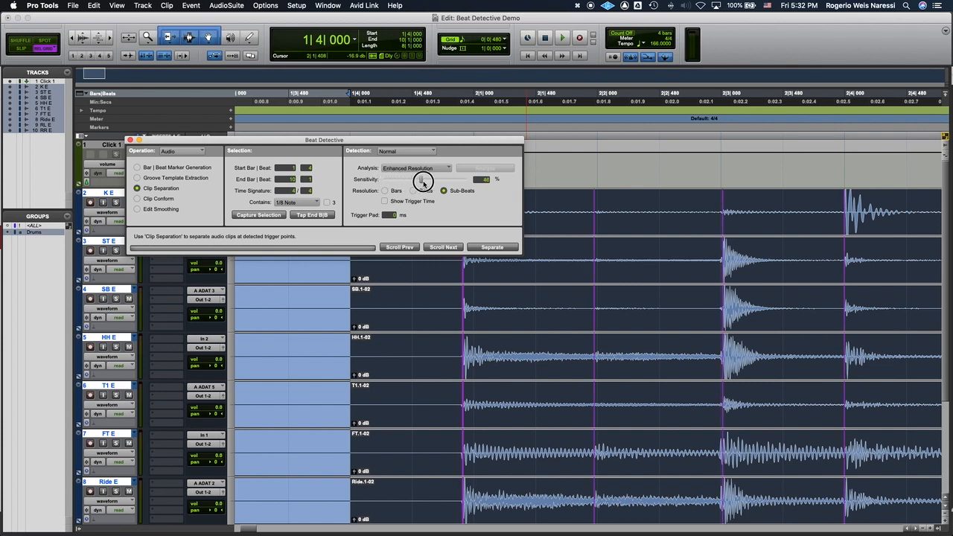
# Step: Check the beat triggers against the drum hits from bar 2 to bar 9 for missed or false detections
pyautogui.hscroll(10, 648, 230)
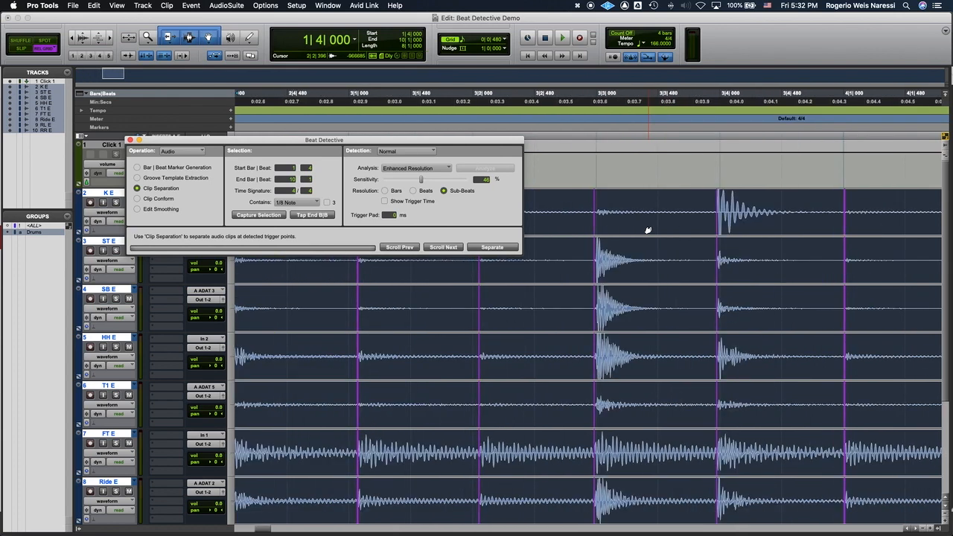
pyautogui.press('super+alt+bracketright')
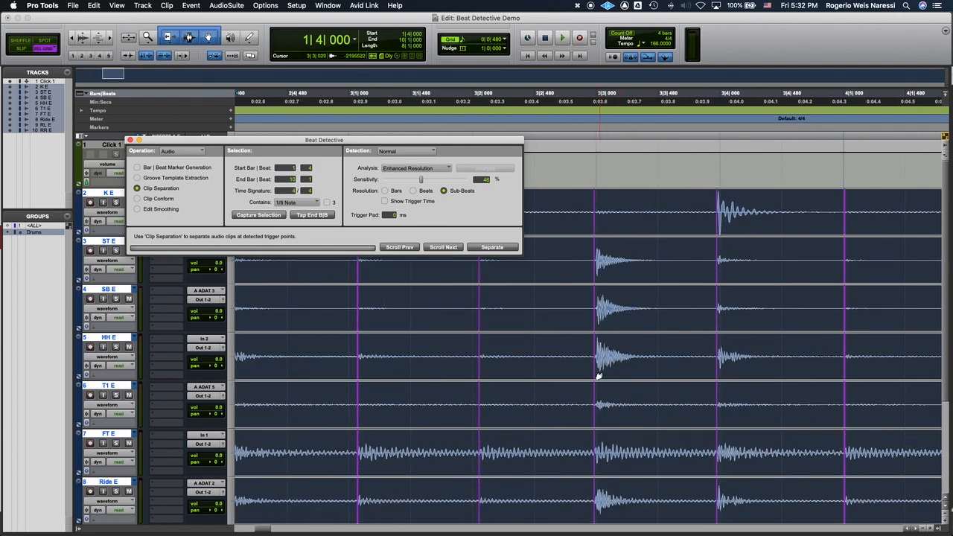
pyautogui.hscroll(5, 660, 272)
pyautogui.press('super+alt+bracketright')
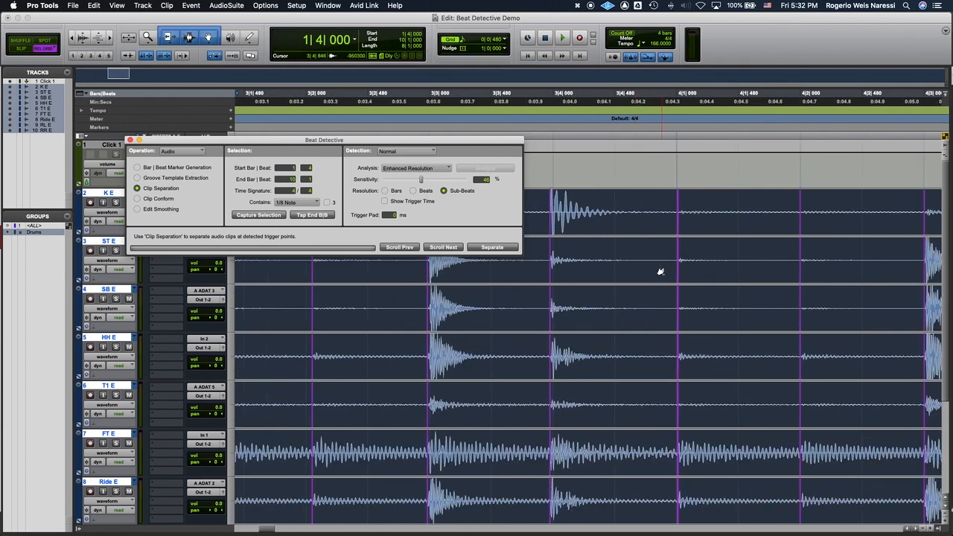
pyautogui.hscroll(15, 660, 271)
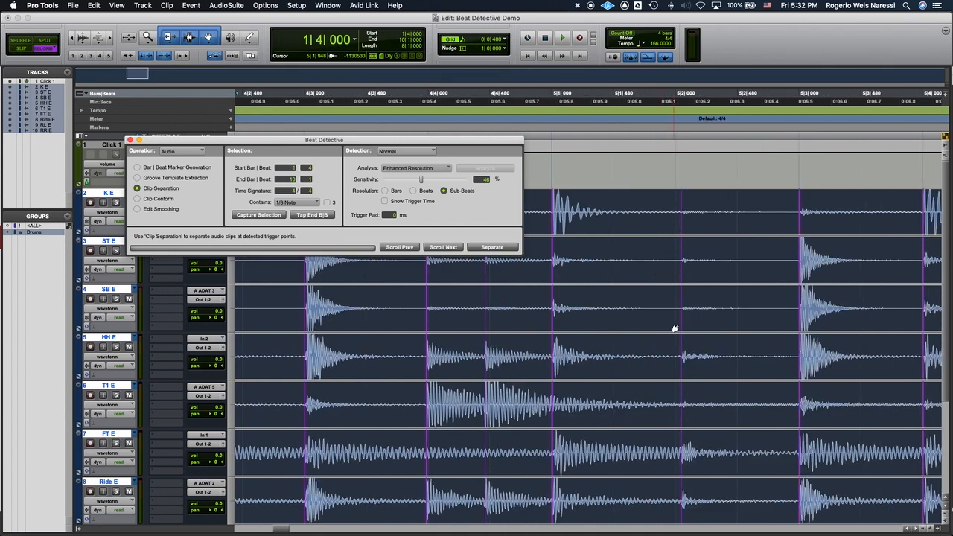
pyautogui.hscroll(10, 674, 329)
pyautogui.hscroll(15, 674, 328)
pyautogui.moveTo(422, 181); pyautogui.dragTo(466, 183)
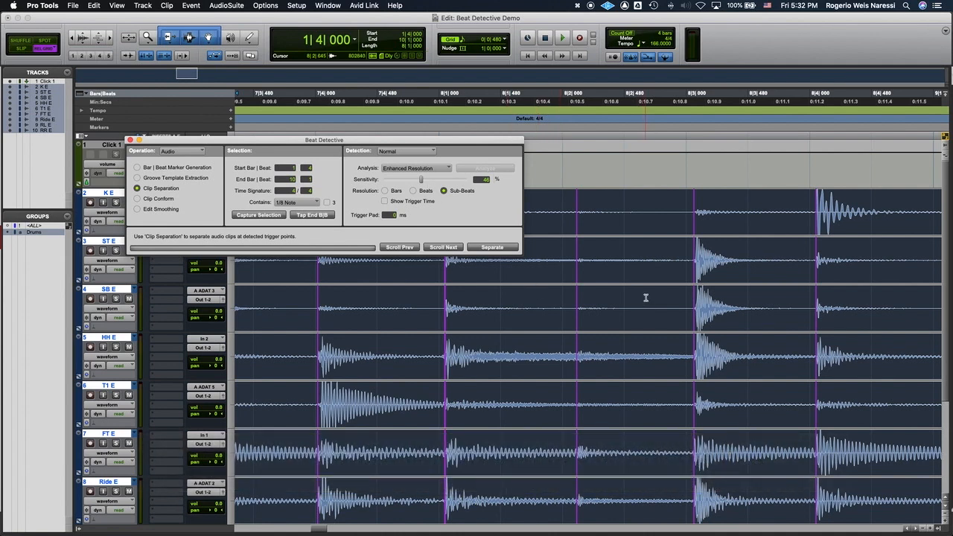
pyautogui.hscroll(5, 642, 311)
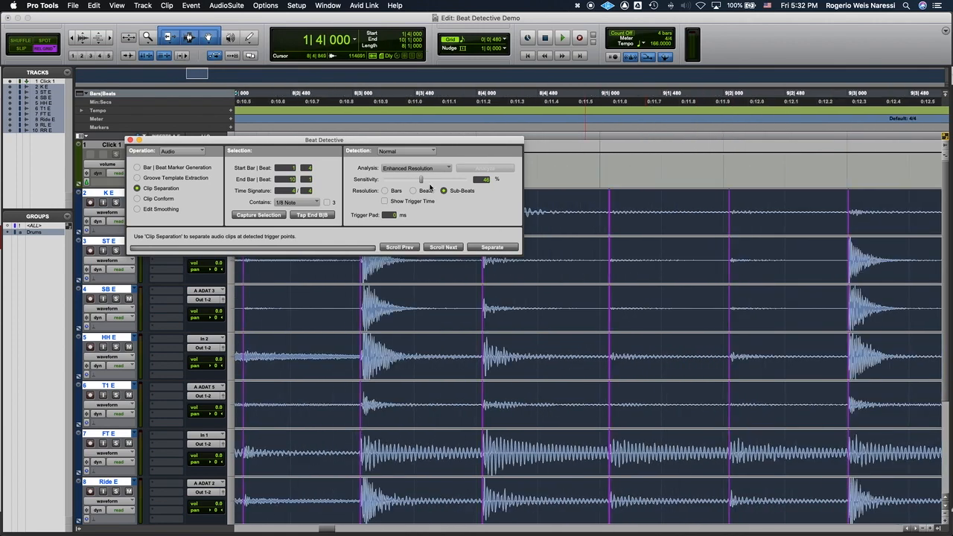
pyautogui.hscroll(-15, 645, 299)
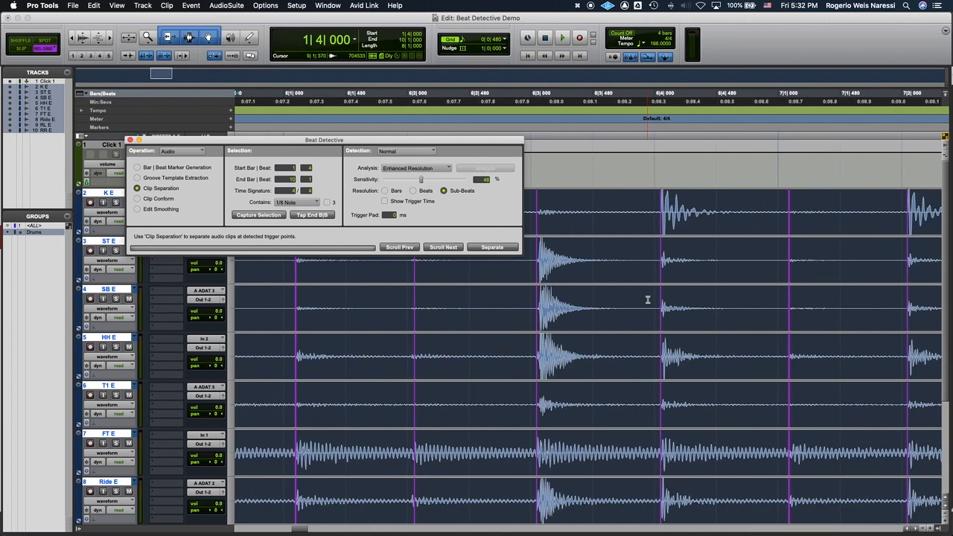
pyautogui.hscroll(-10, 648, 300)
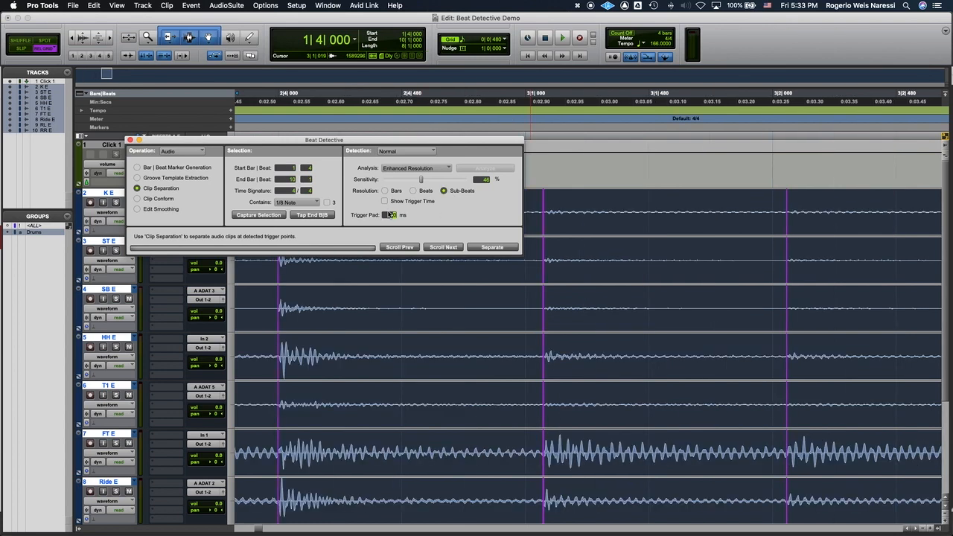
# Step: Show the trigger times beside the beat triggers around bar 2 and hide them again
pyautogui.click(388, 214)
pyautogui.hscroll(-1, 579, 288)
pyautogui.hscroll(-5, 580, 287)
pyautogui.click(441, 204)
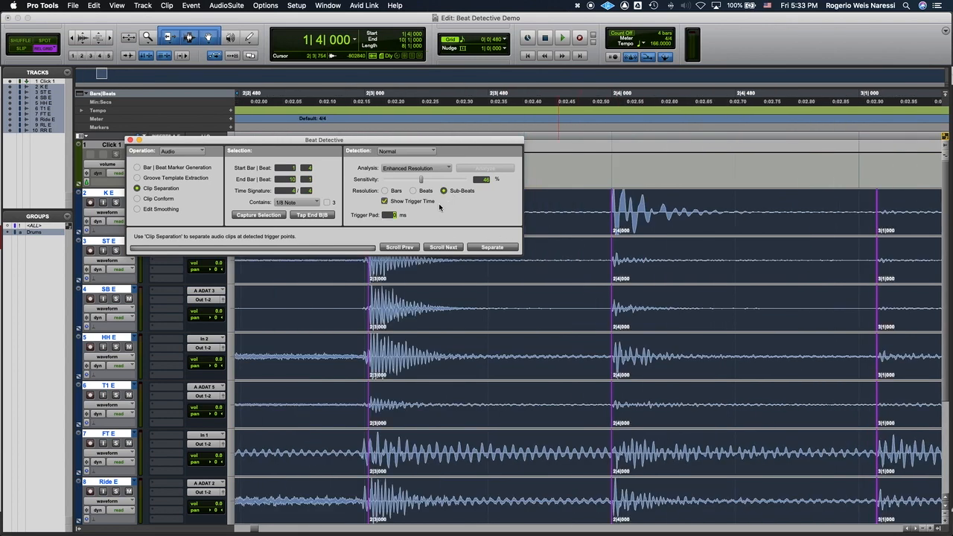
pyautogui.click(403, 201)
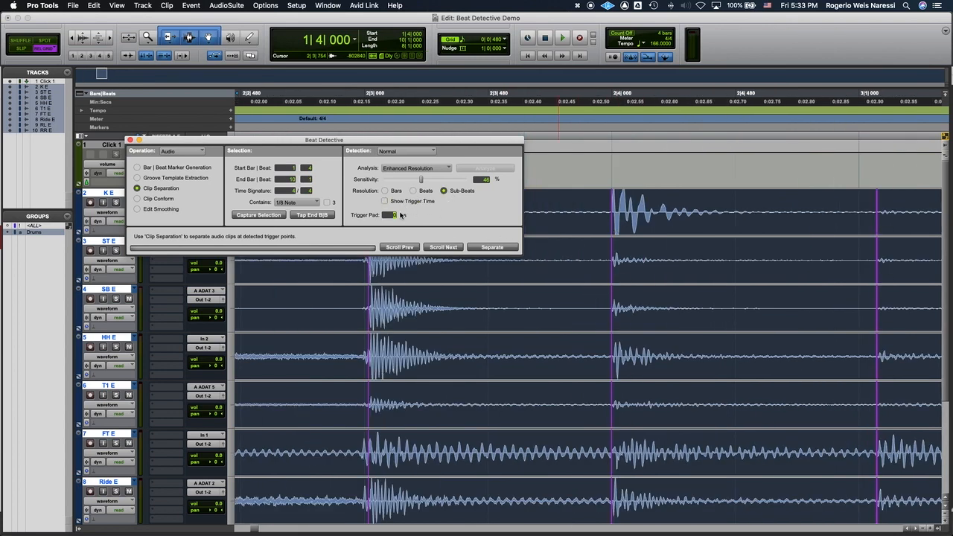
# Step: Try separating the clips at the triggers with a 0 ms trigger pad, inspect the cuts around bar 3 and undo the separation
pyautogui.click(510, 247)
pyautogui.hscroll(2, 632, 237)
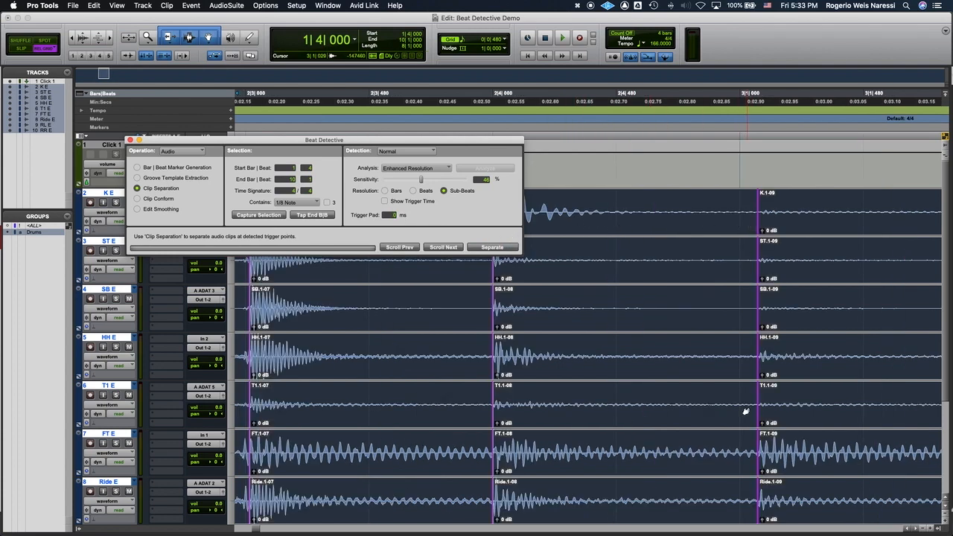
pyautogui.hscroll(5, 722, 397)
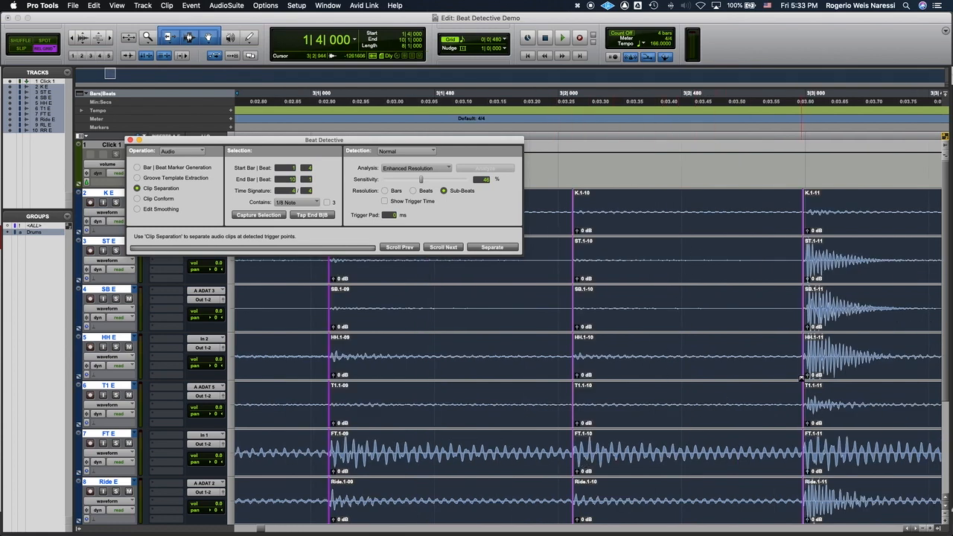
pyautogui.hscroll(3, 488, 311)
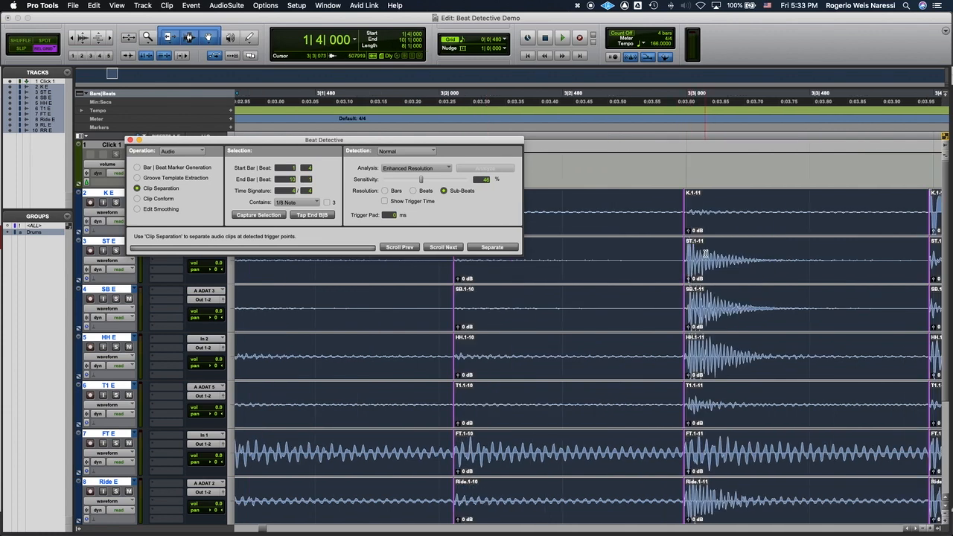
pyautogui.press('t')
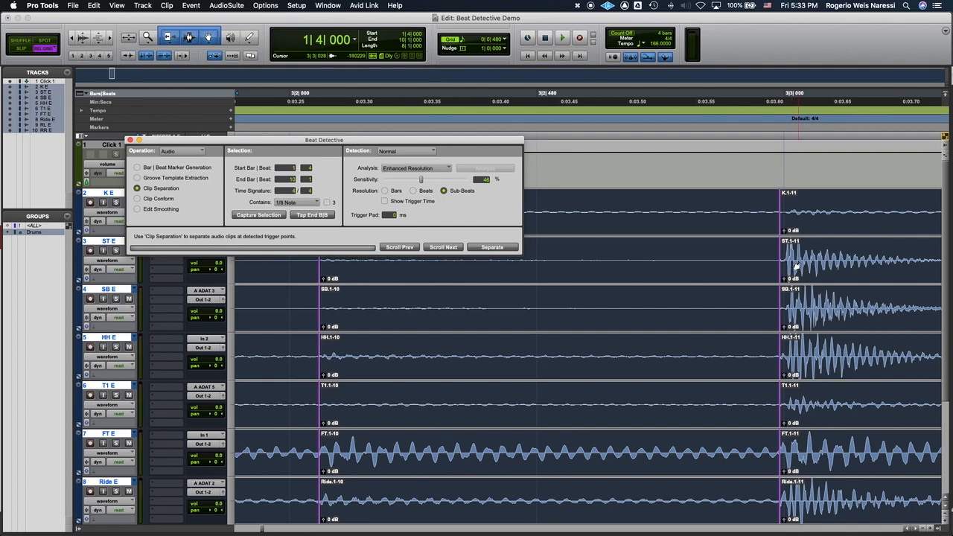
pyautogui.press('r')
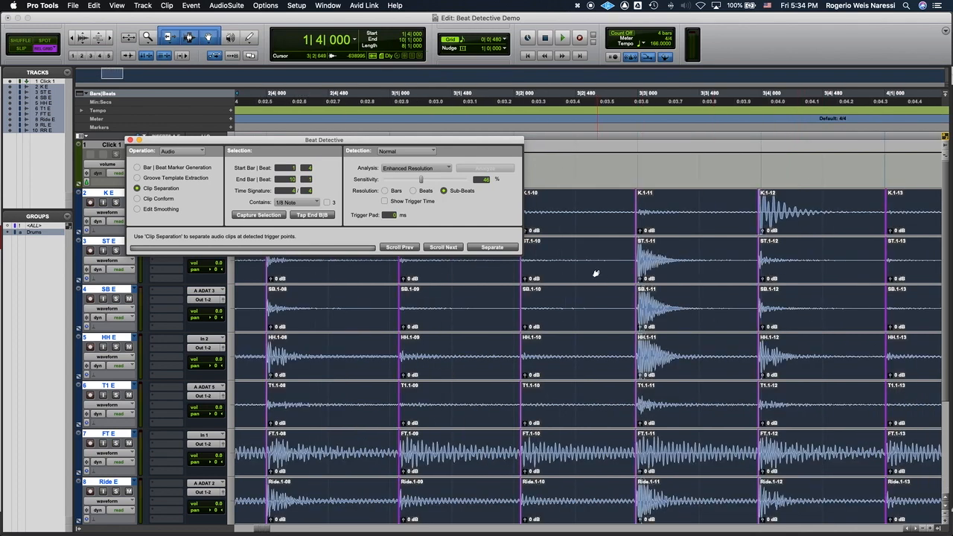
pyautogui.press('super+z')
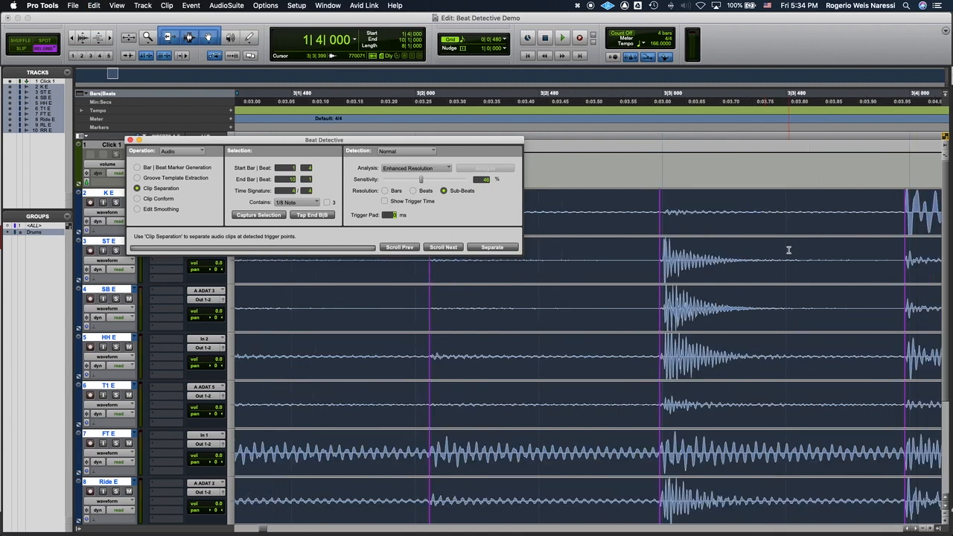
# Step: Set the trigger pad to 10 ms and bring the snare hit at bar 3 beat 3 up close
pyautogui.hscroll(3, 789, 251)
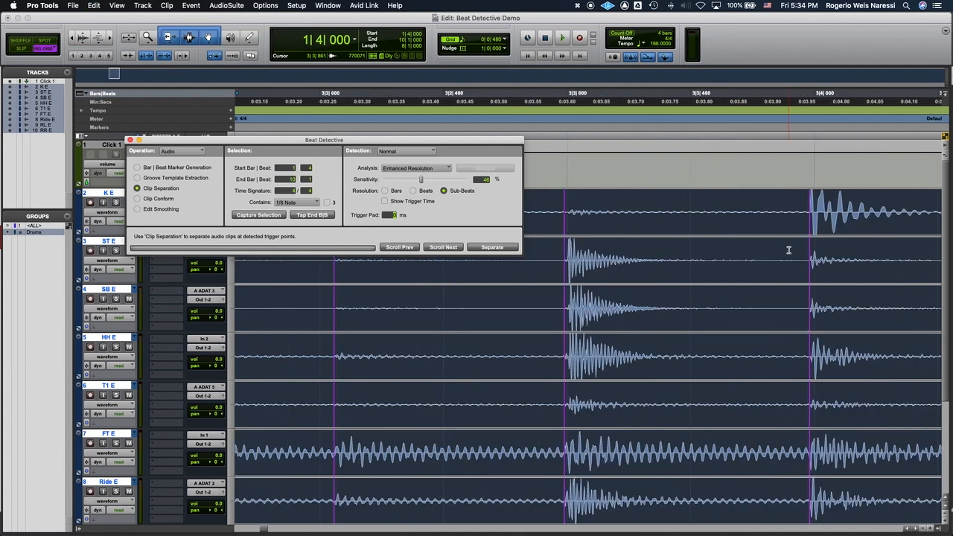
pyautogui.write('10')
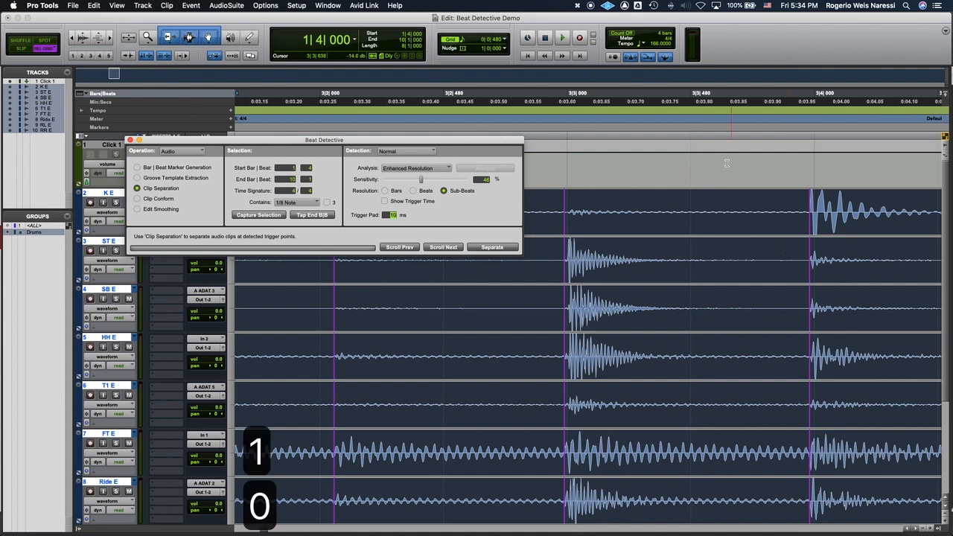
pyautogui.scroll(1, 618, 238)
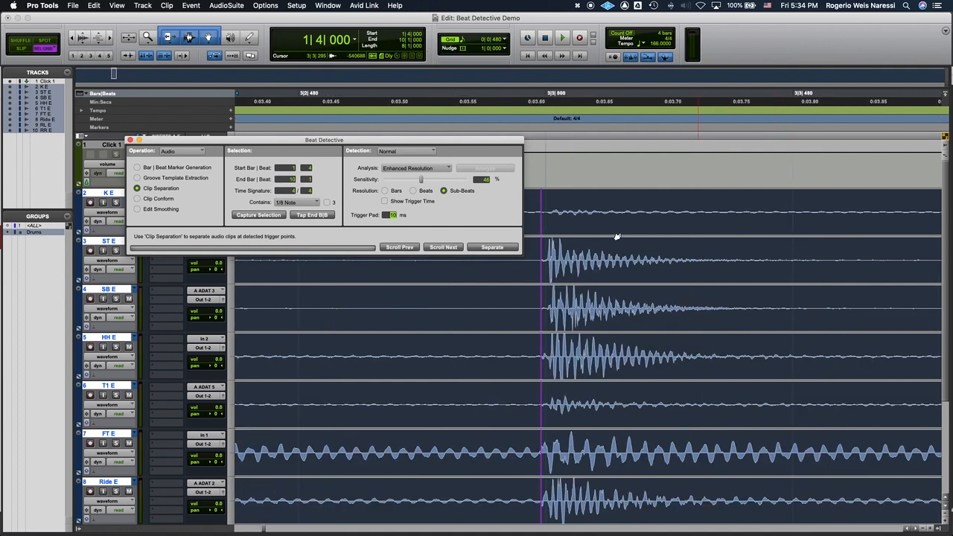
# Step: Separate the drum clips with the 10 ms pad, undoing and repeating the separation to compare the cut position before the snare hit
pyautogui.click(491, 248)
pyautogui.press('super+z')
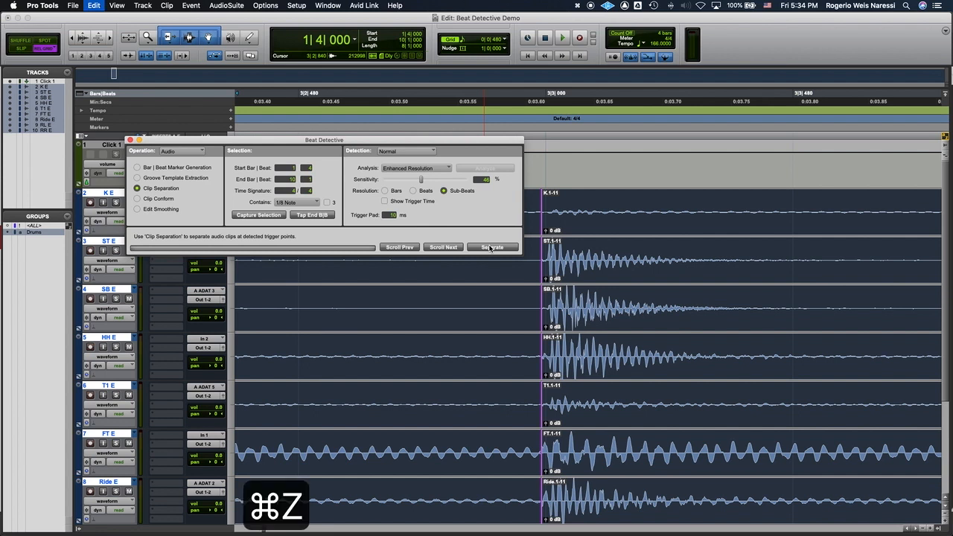
pyautogui.click(491, 249)
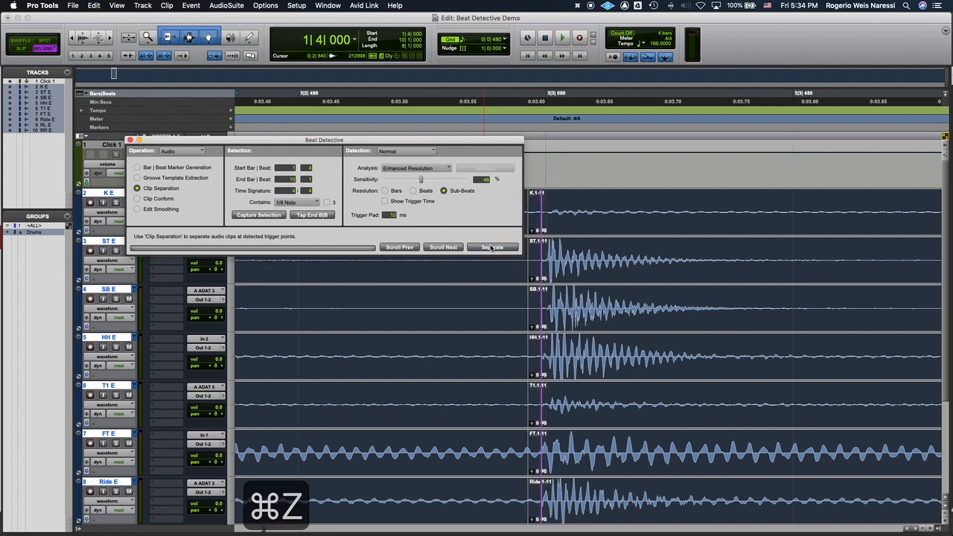
pyautogui.press('super+z')
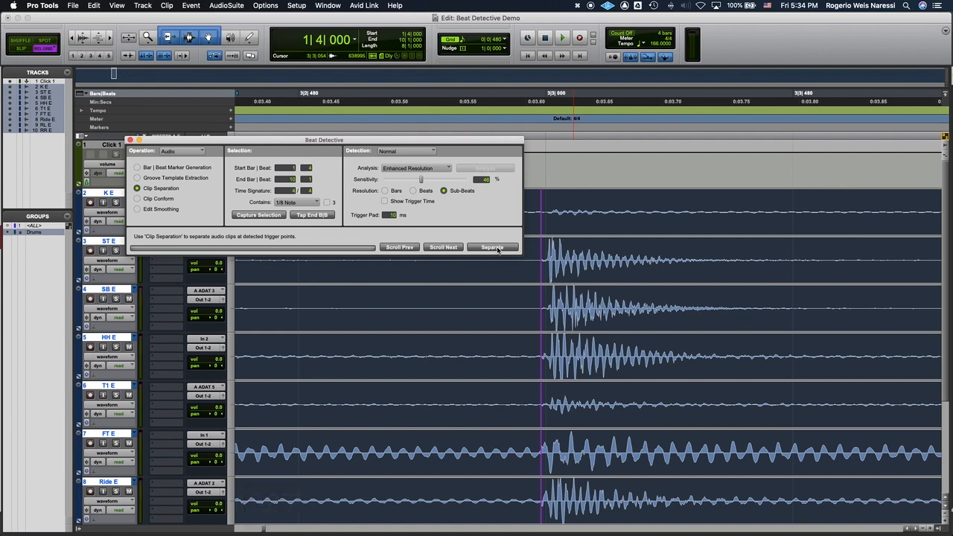
pyautogui.click(498, 249)
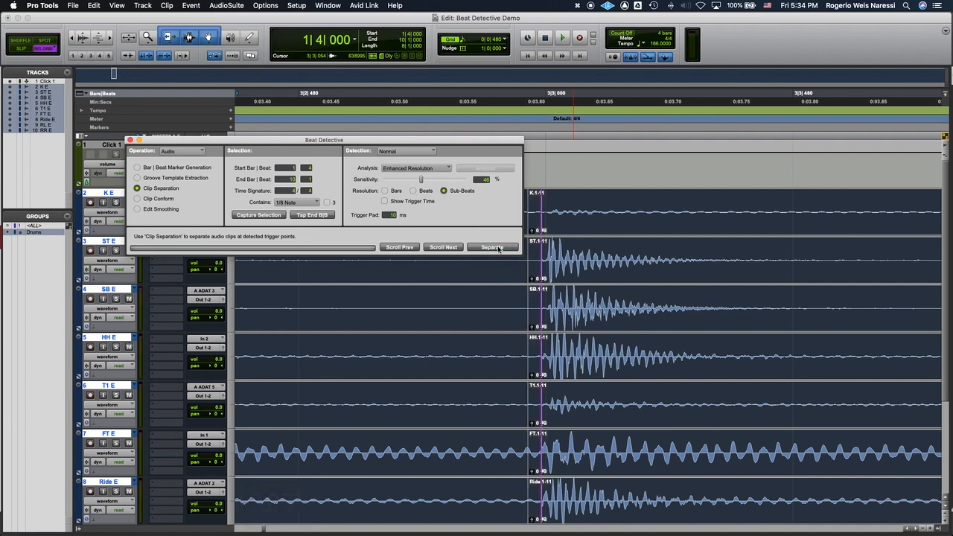
# Step: Inspect the padded cut at bar 3 beat 3 and review the separated clips through bar 8, moving Beat Detective aside
pyautogui.press('t')
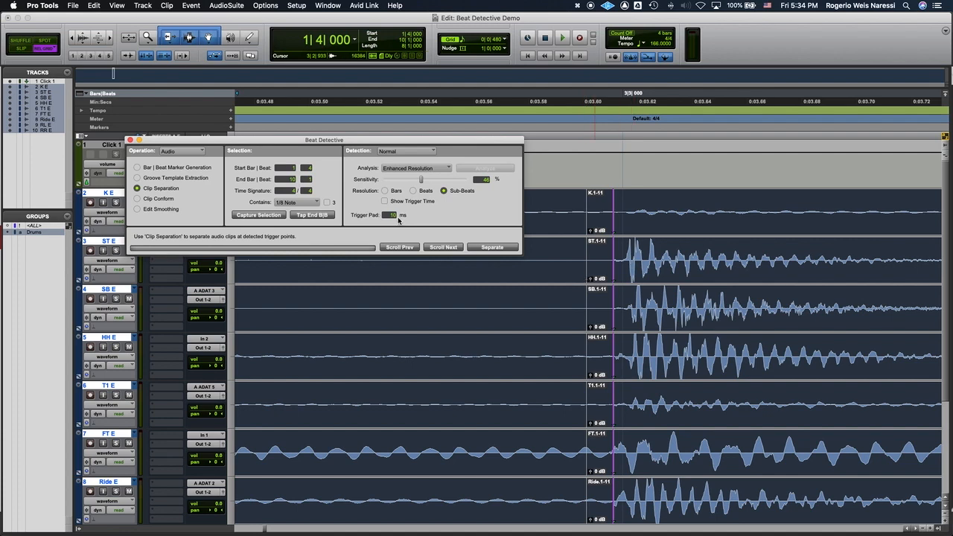
pyautogui.press('r')
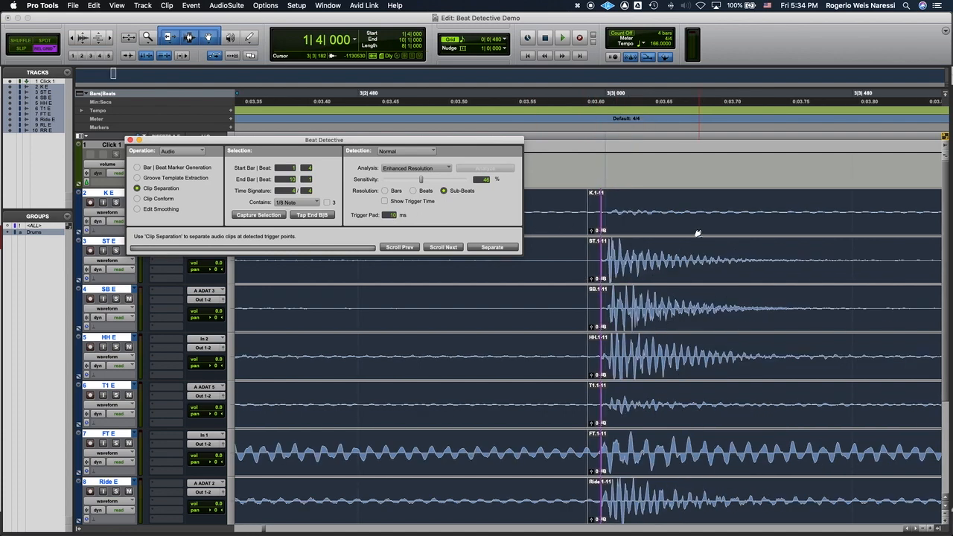
pyautogui.press('r')
pyautogui.press('r')
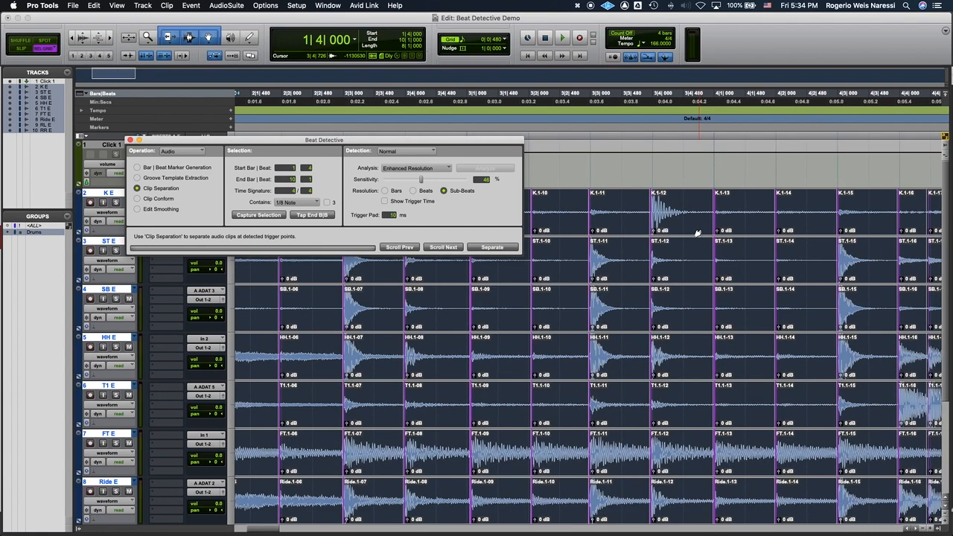
pyautogui.hscroll(-5, 698, 233)
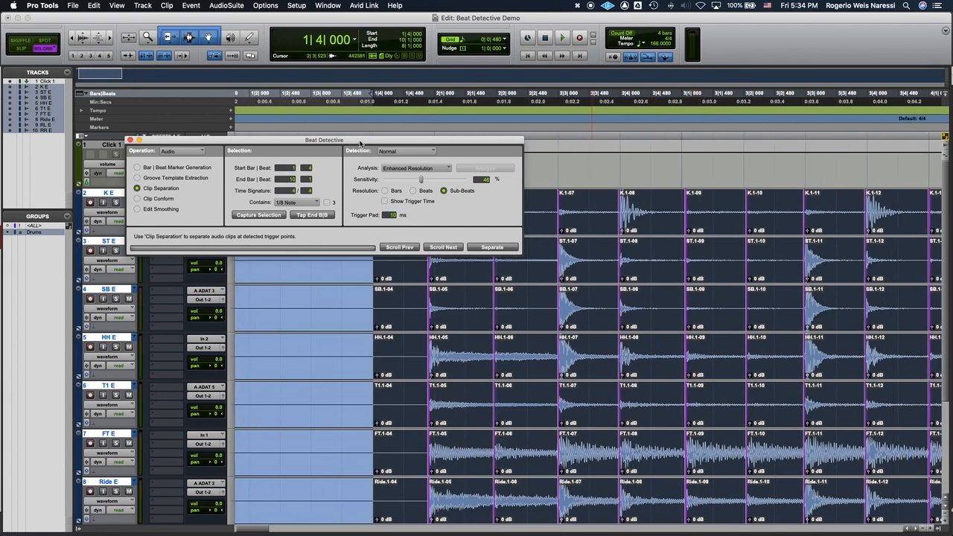
pyautogui.moveTo(361, 143); pyautogui.dragTo(274, 121)
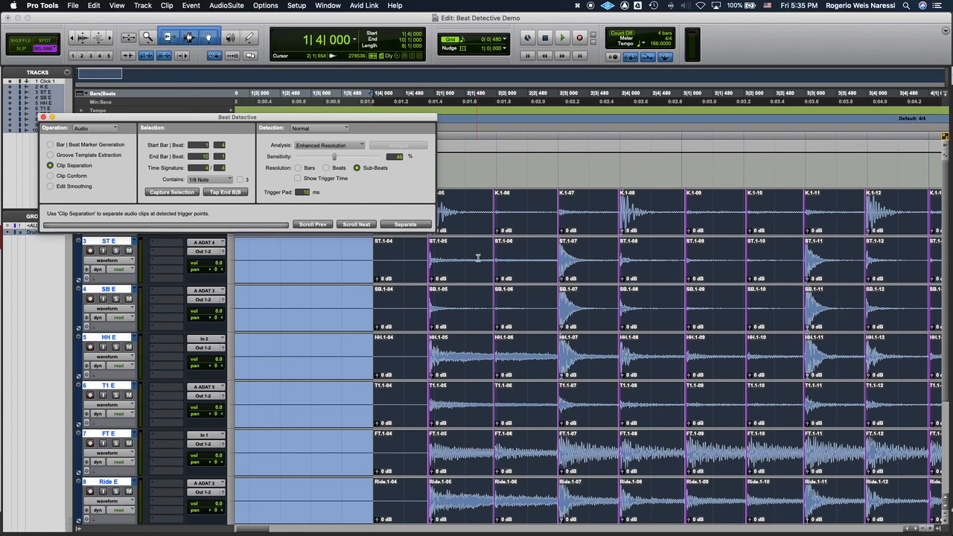
pyautogui.hscroll(10, 479, 258)
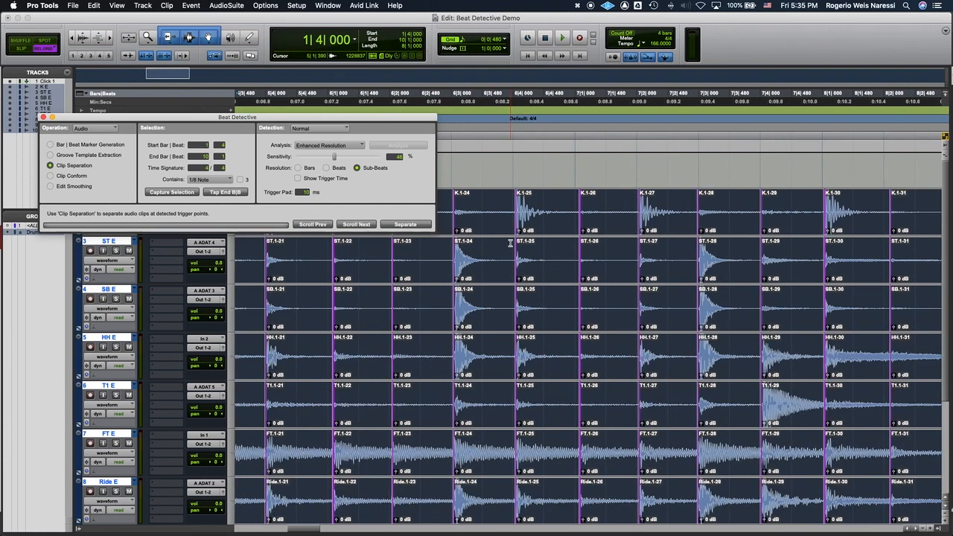
# Step: Drop the selection by placing the cursor at 6|4|480 and restore the previous selection starting at 1|4|000
pyautogui.click(546, 200)
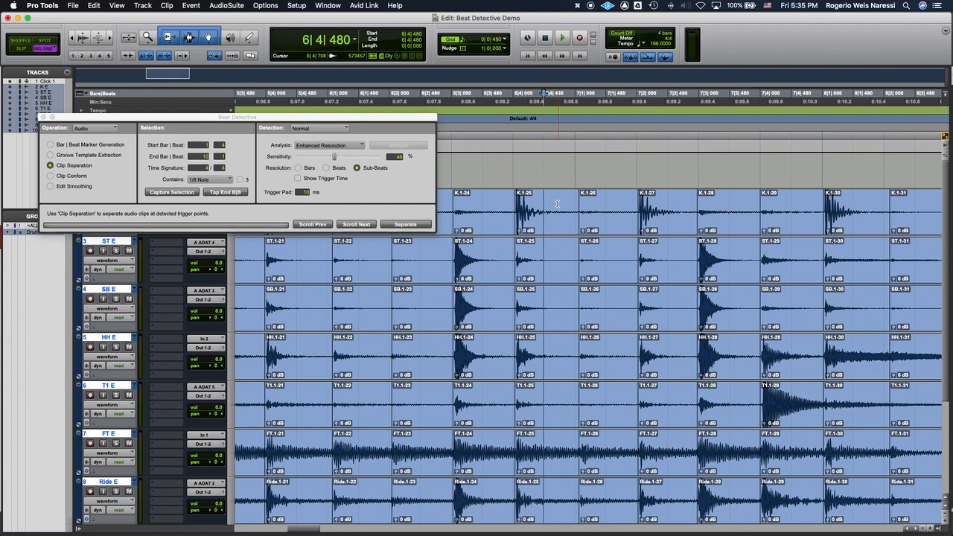
pyautogui.press('alt+super+z')
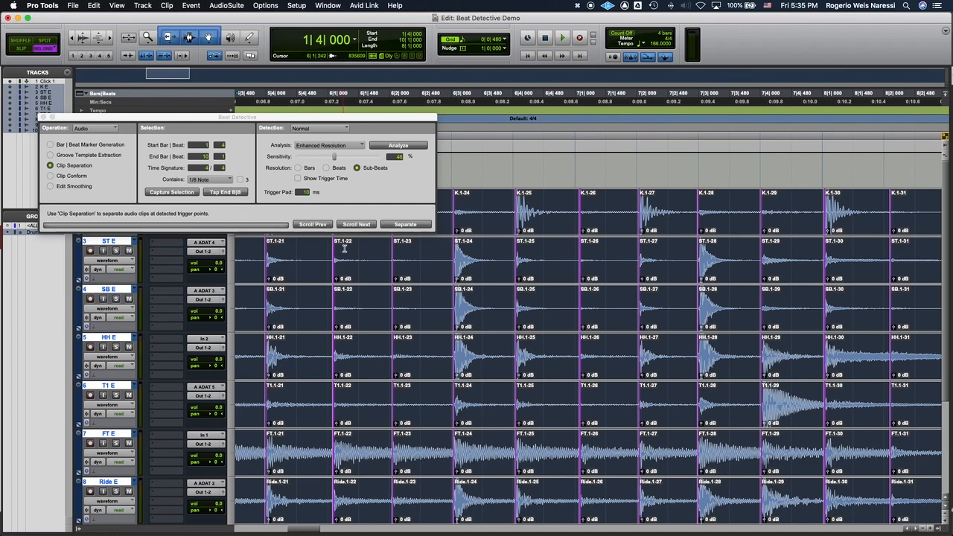
# Step: Switch Beat Detective to Clip Conform and enable the Strength option at 70%
pyautogui.click(50, 176)
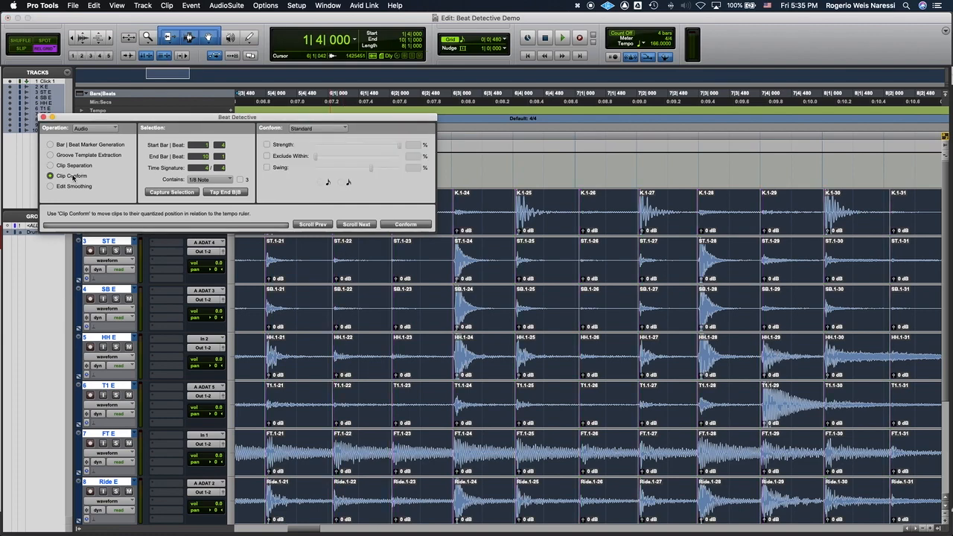
pyautogui.hscroll(-15, 528, 291)
pyautogui.press('t')
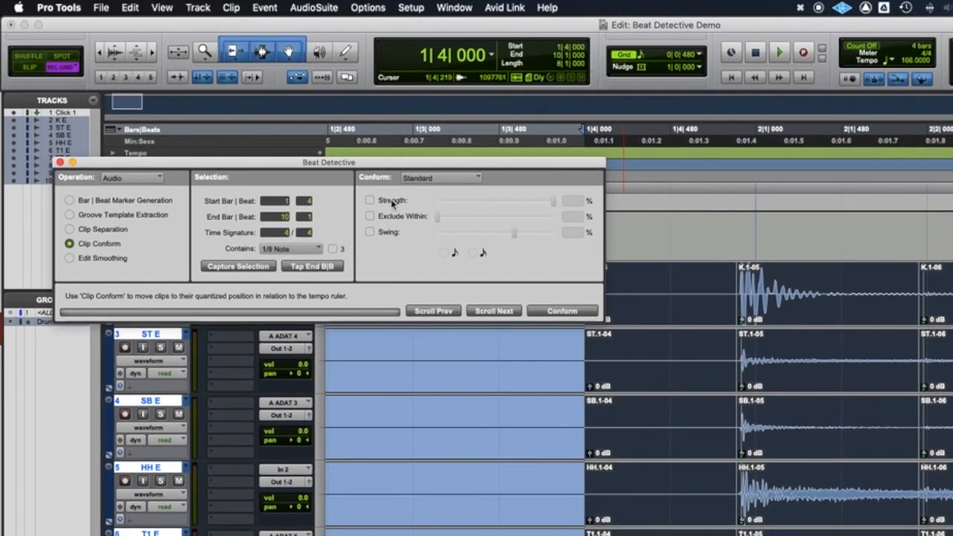
pyautogui.click(393, 203)
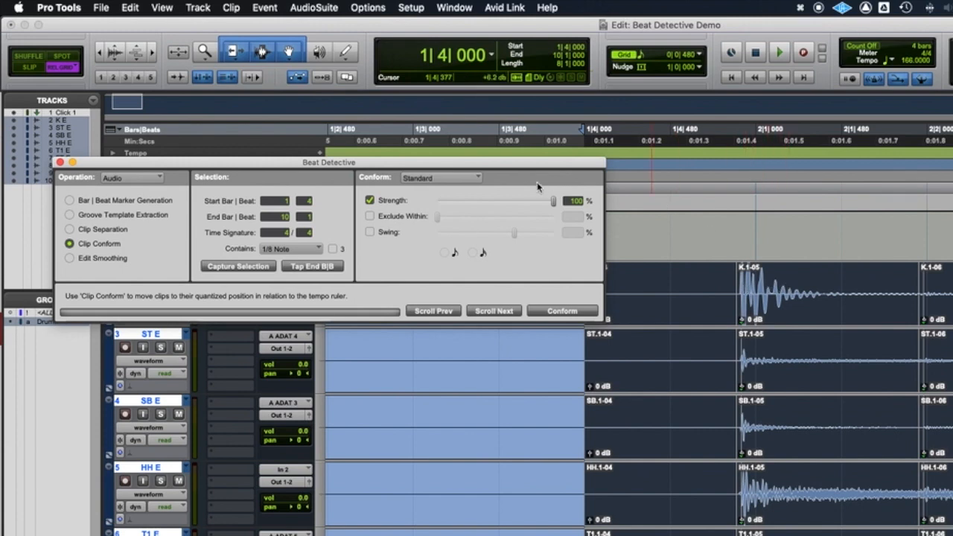
pyautogui.moveTo(553, 200); pyautogui.dragTo(519, 200)
# Step: Compare the clip starts around bar 1 beat 4 with the grid and set the conform strength to 100%
pyautogui.press('t')
pyautogui.press('t')
pyautogui.press('t')
pyautogui.press('t')
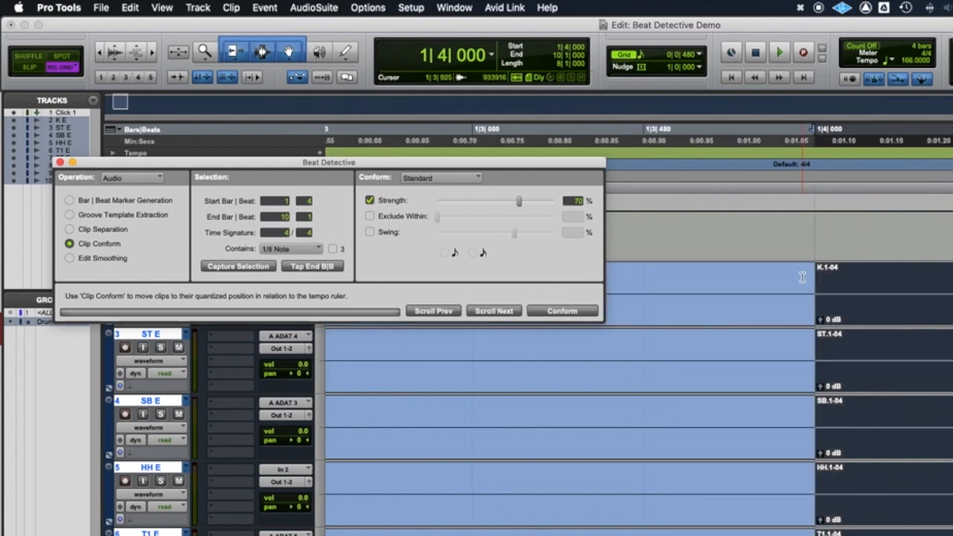
pyautogui.press('r')
pyautogui.press('r')
pyautogui.press('r')
pyautogui.hscroll(3, 803, 278)
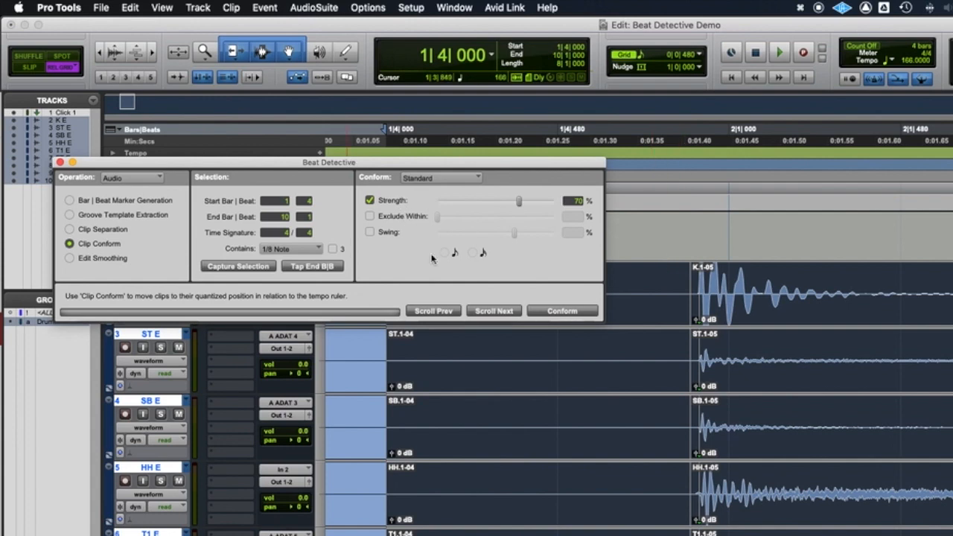
pyautogui.click(520, 200)
pyautogui.moveTo(520, 200); pyautogui.dragTo(643, 328)
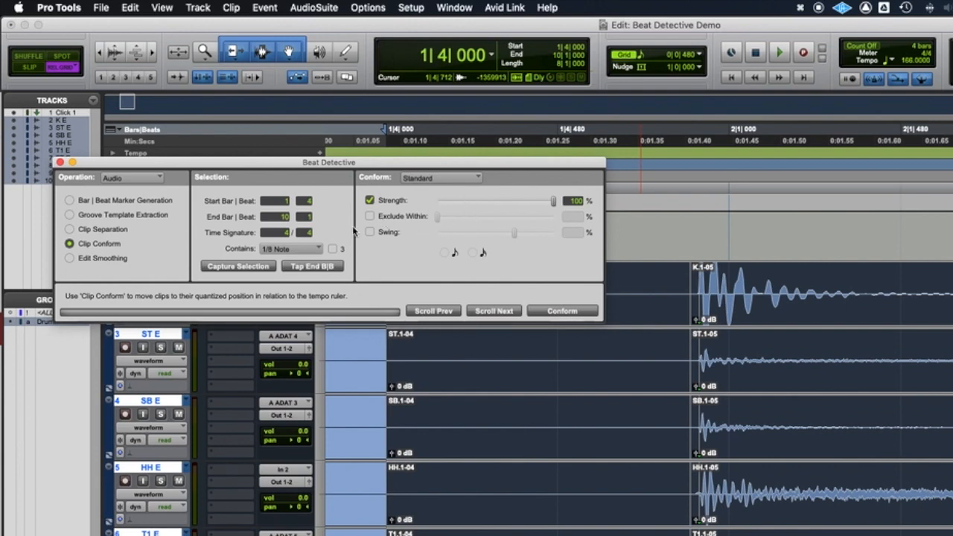
# Step: Try the Exclude Within option at 10% and the Swing option, switching each one off again
pyautogui.click(392, 218)
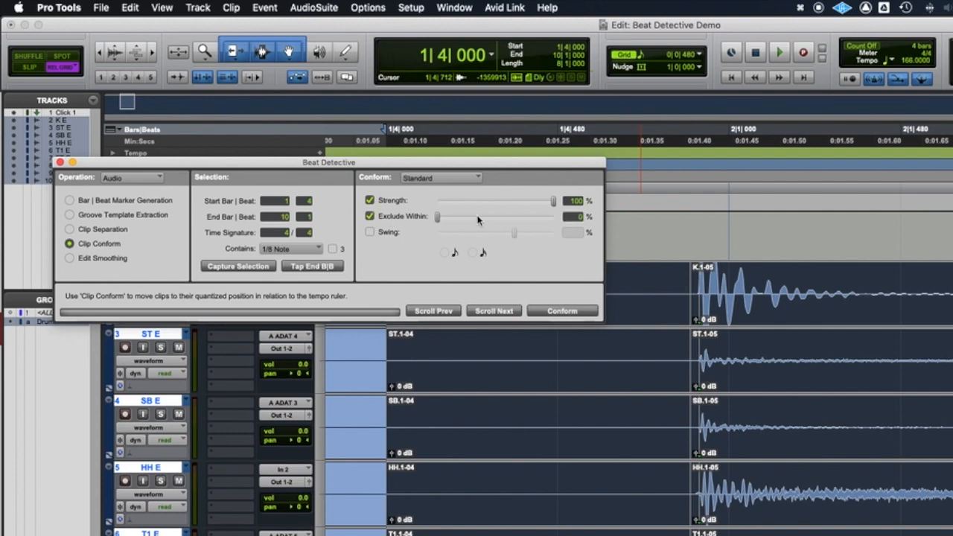
pyautogui.moveTo(438, 216); pyautogui.dragTo(448, 216)
pyautogui.click(370, 216)
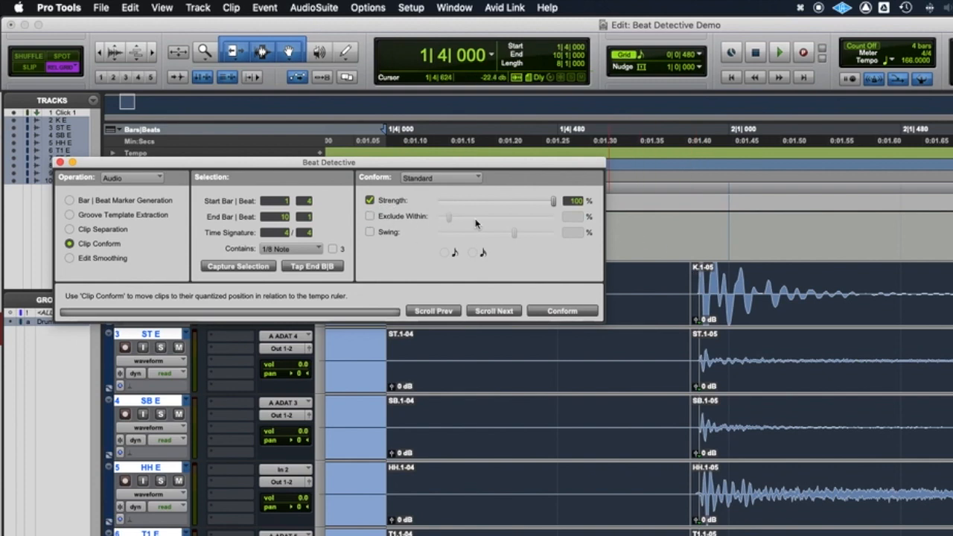
pyautogui.click(370, 232)
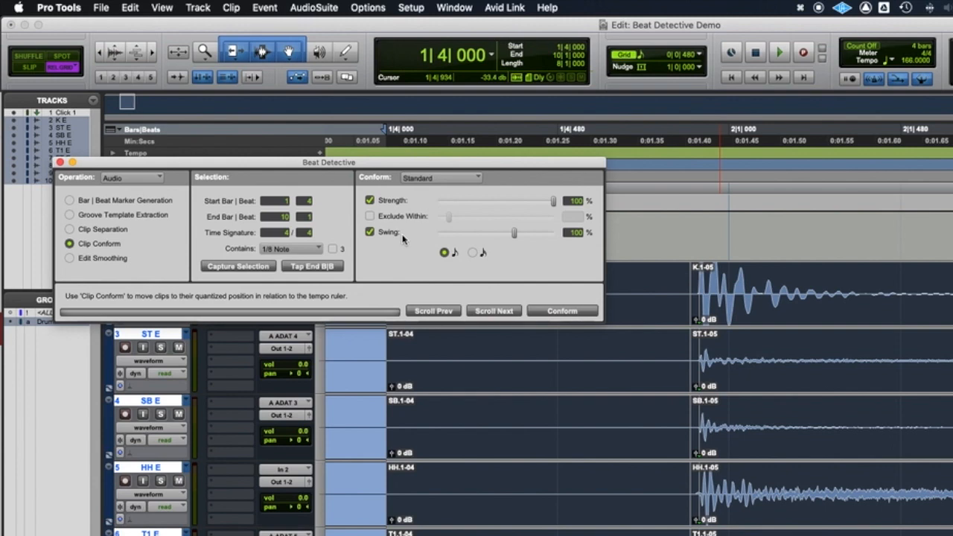
pyautogui.click(386, 233)
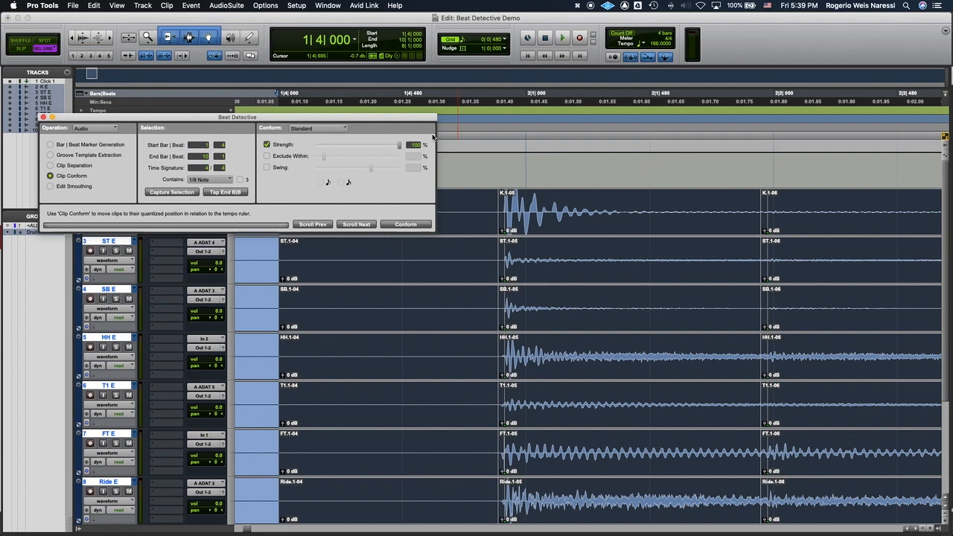
# Step: Conform the separated drum clips to the grid at 100% strength
pyautogui.click(406, 224)
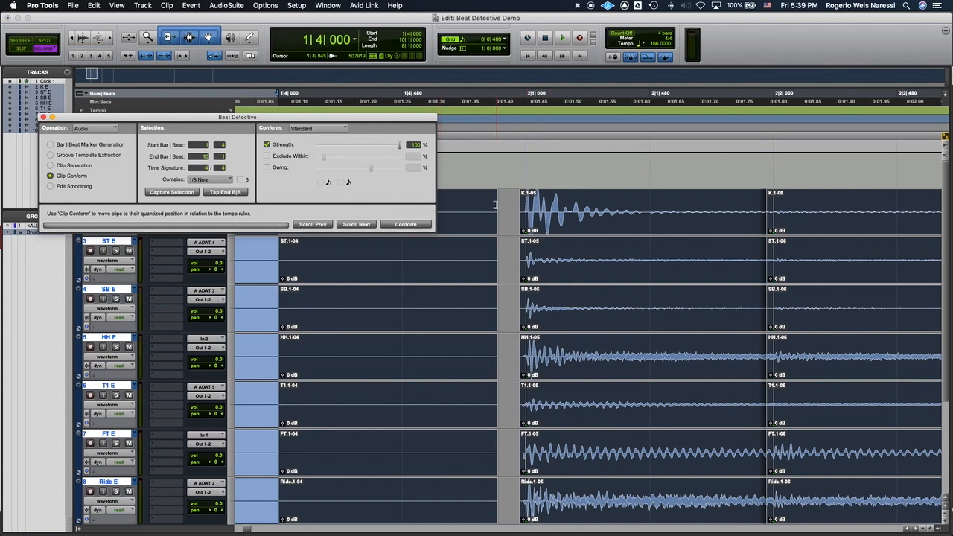
# Step: Examine the conformed drum clips from bar 1 through bar 3, checking their alignment to the grid and the spacing between them
pyautogui.hscroll(10, 538, 208)
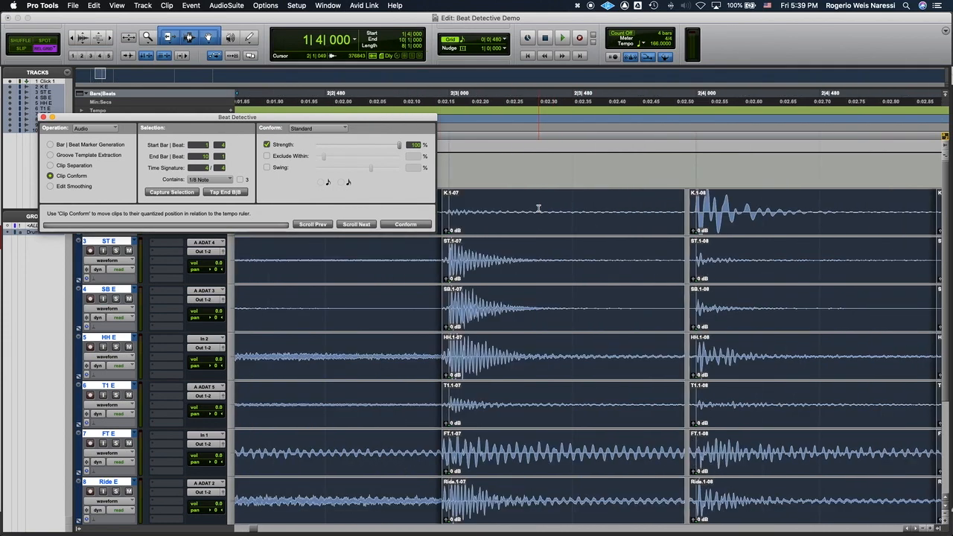
pyautogui.hscroll(10, 570, 205)
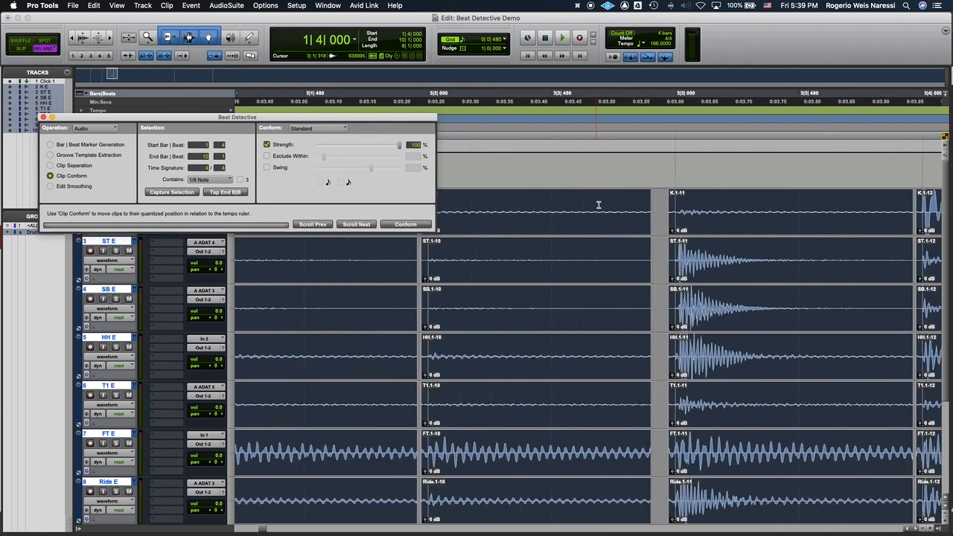
pyautogui.press('r')
pyautogui.press('r')
pyautogui.press('r')
pyautogui.press('t')
pyautogui.press('t')
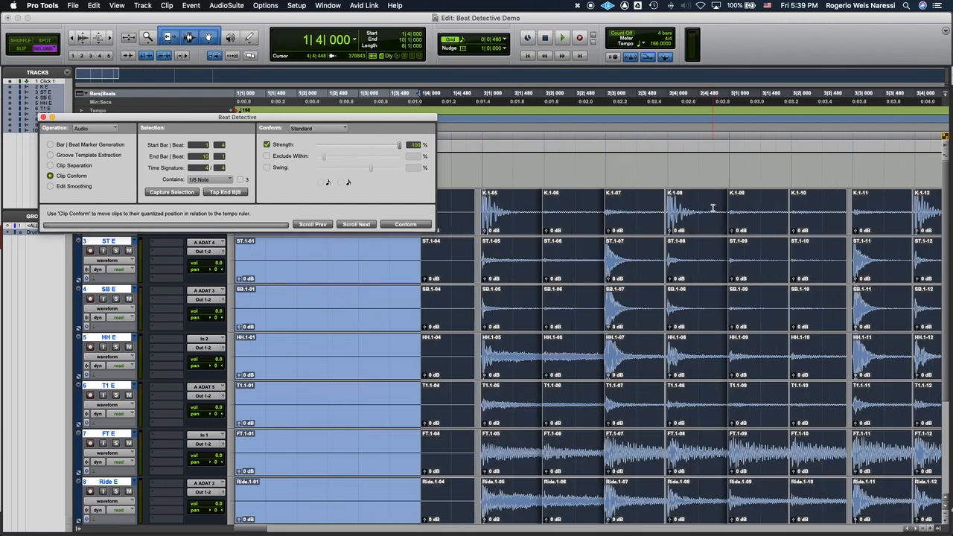
pyautogui.press('t')
pyautogui.hscroll(3, 710, 207)
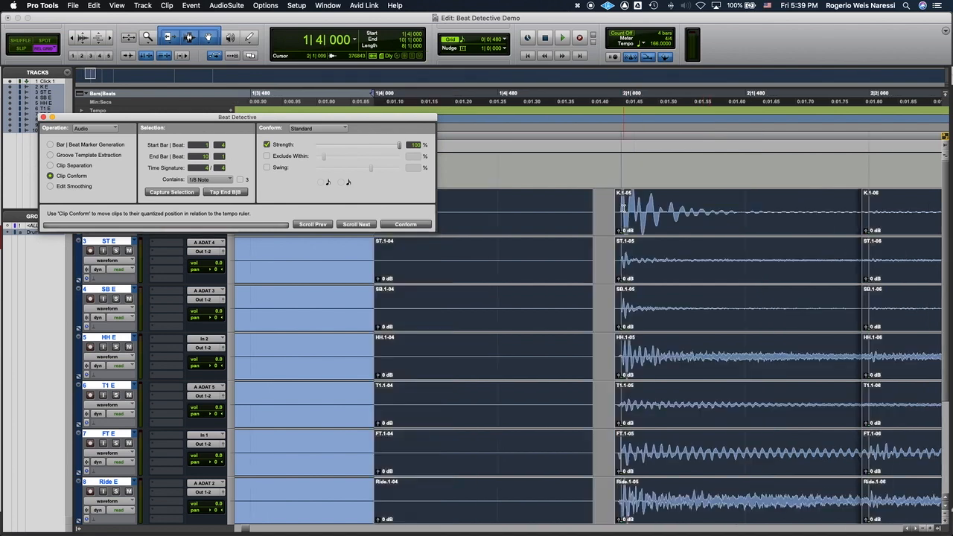
pyautogui.hscroll(1, 609, 205)
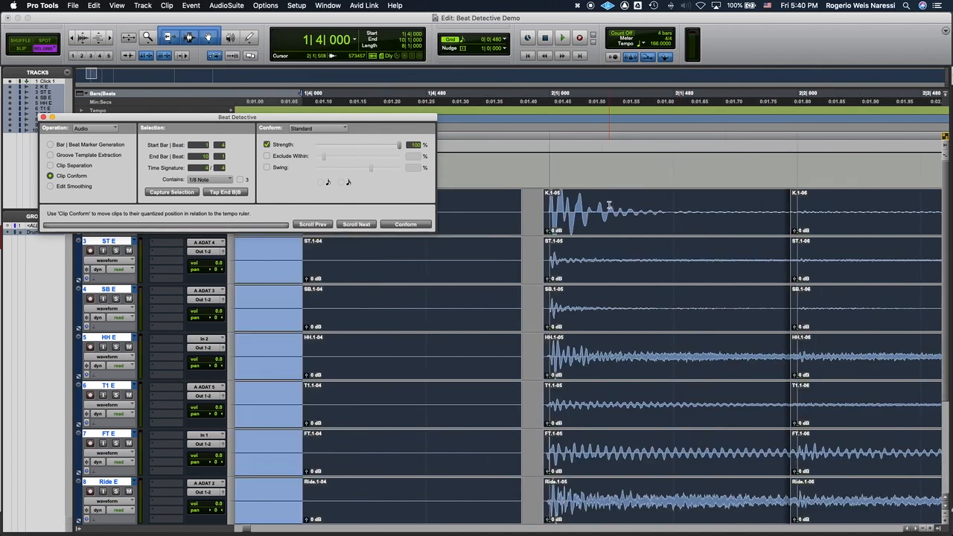
# Step: Smooth the conformed drum clips with Edit Smoothing, using Fill And Crossfade
pyautogui.click(74, 187)
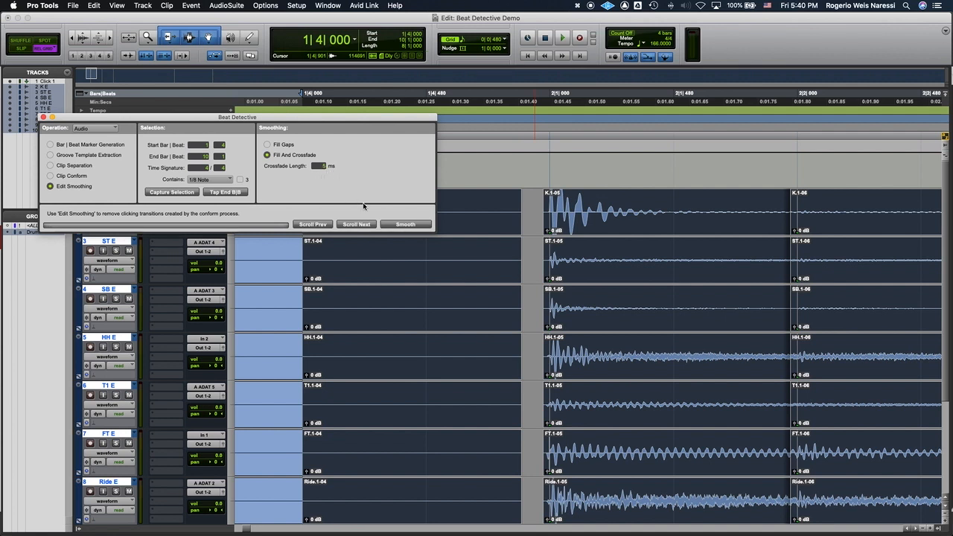
pyautogui.click(406, 225)
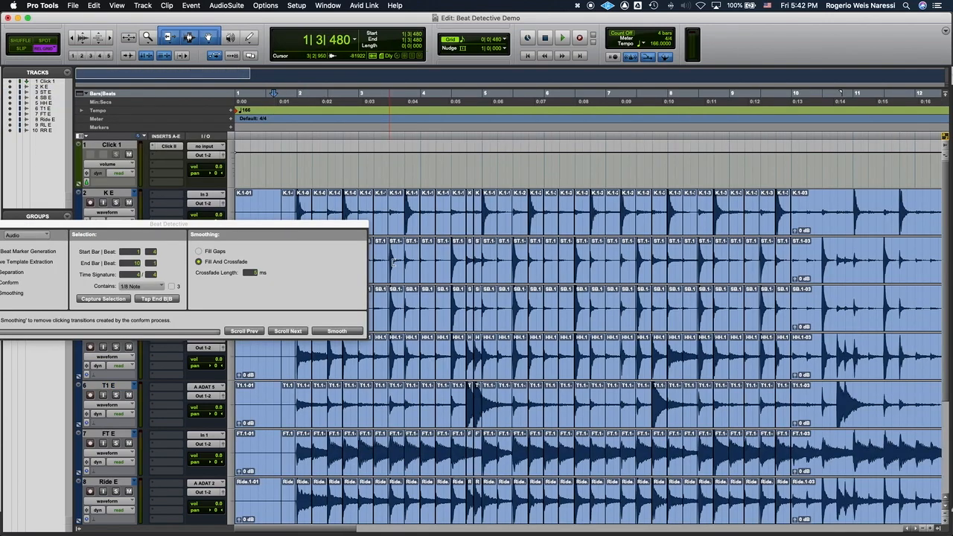
# Step: Audition the smoothed drums from 1|3|480 with the click, mute the click track and play again from 5|3|000
pyautogui.press('space')
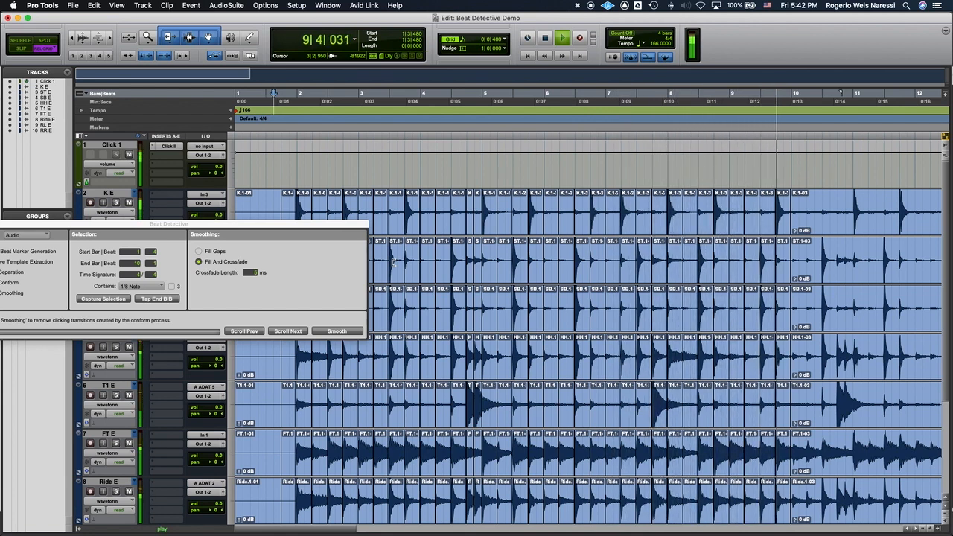
pyautogui.press('space')
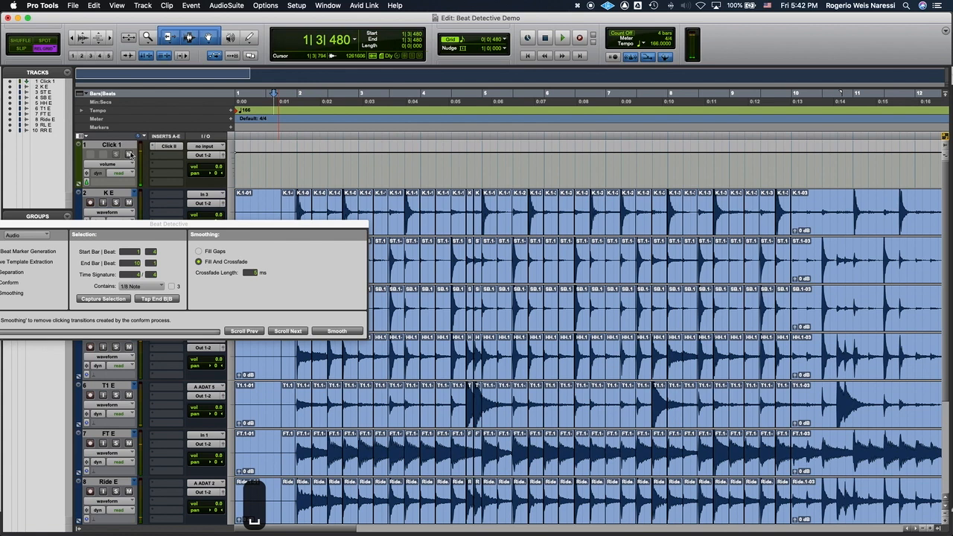
pyautogui.click(129, 154)
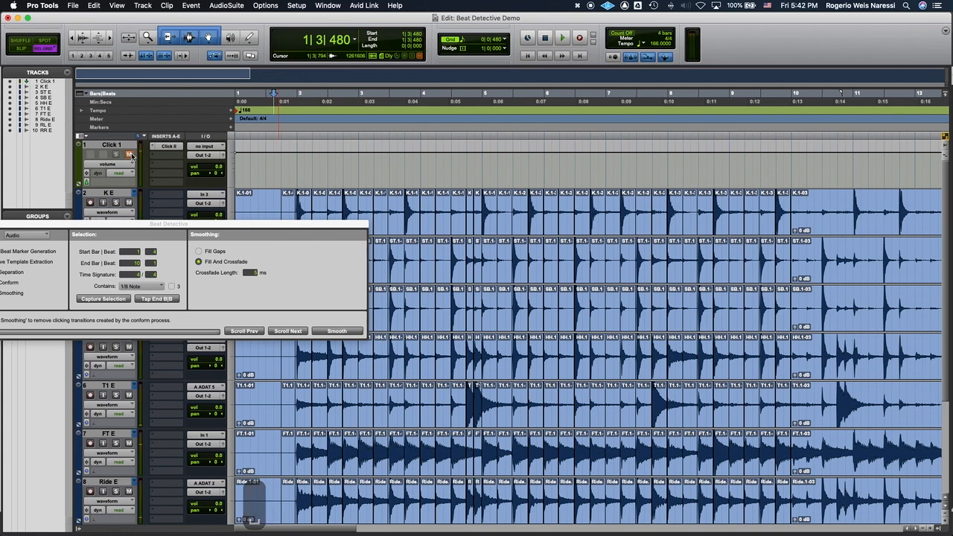
pyautogui.click(512, 108)
pyautogui.press('space')
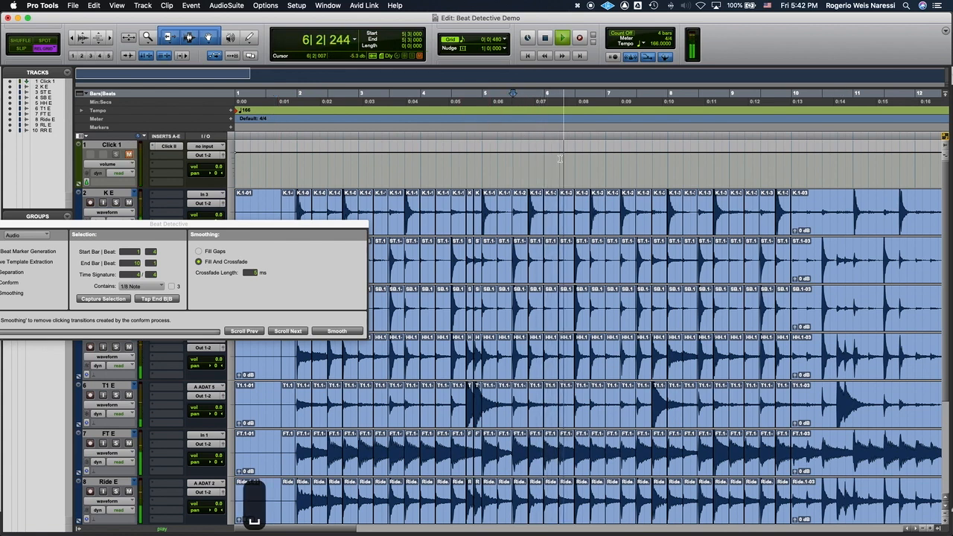